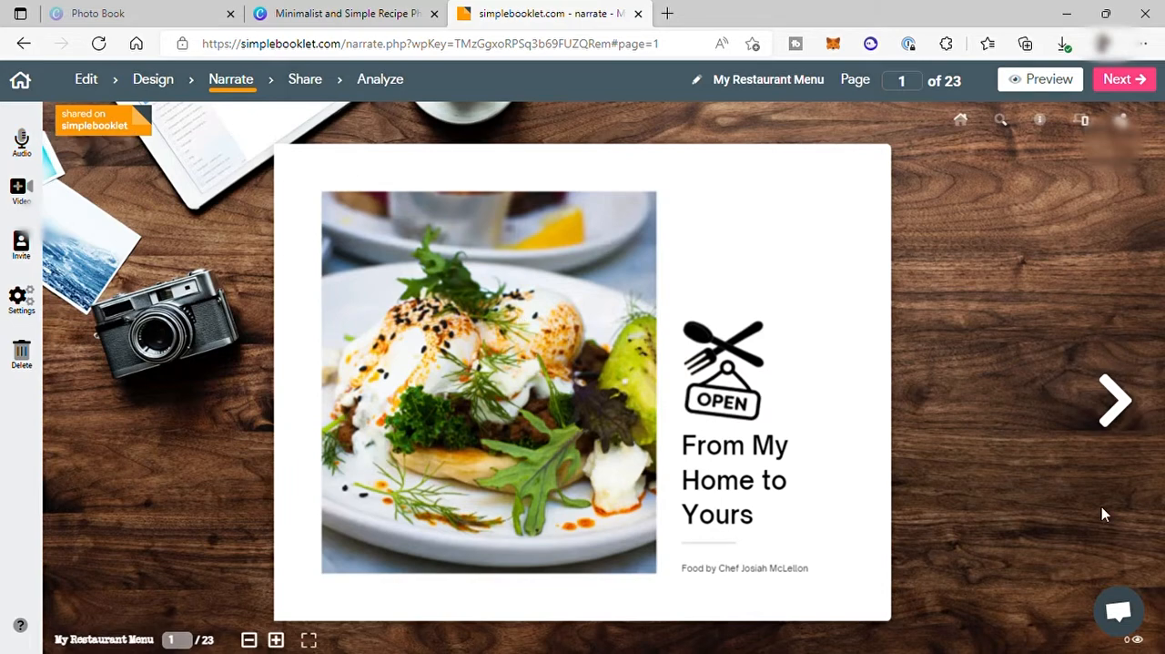
Page forward through the restaurant menu flipbook, starting from its cover.
click(1103, 418)
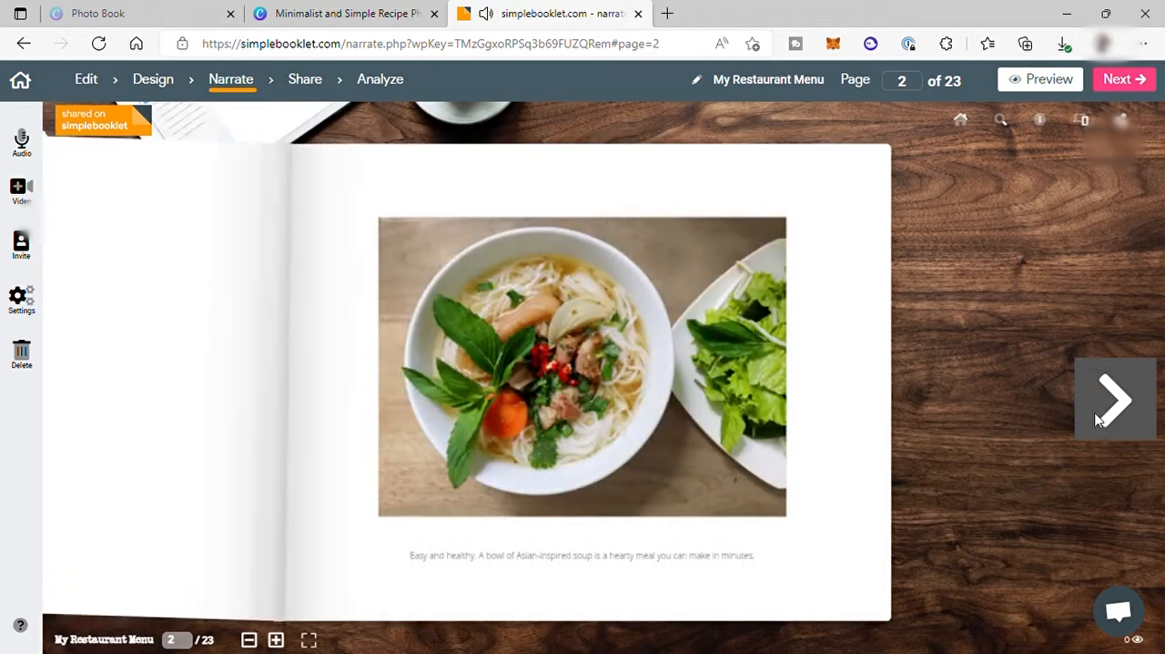
click(1102, 420)
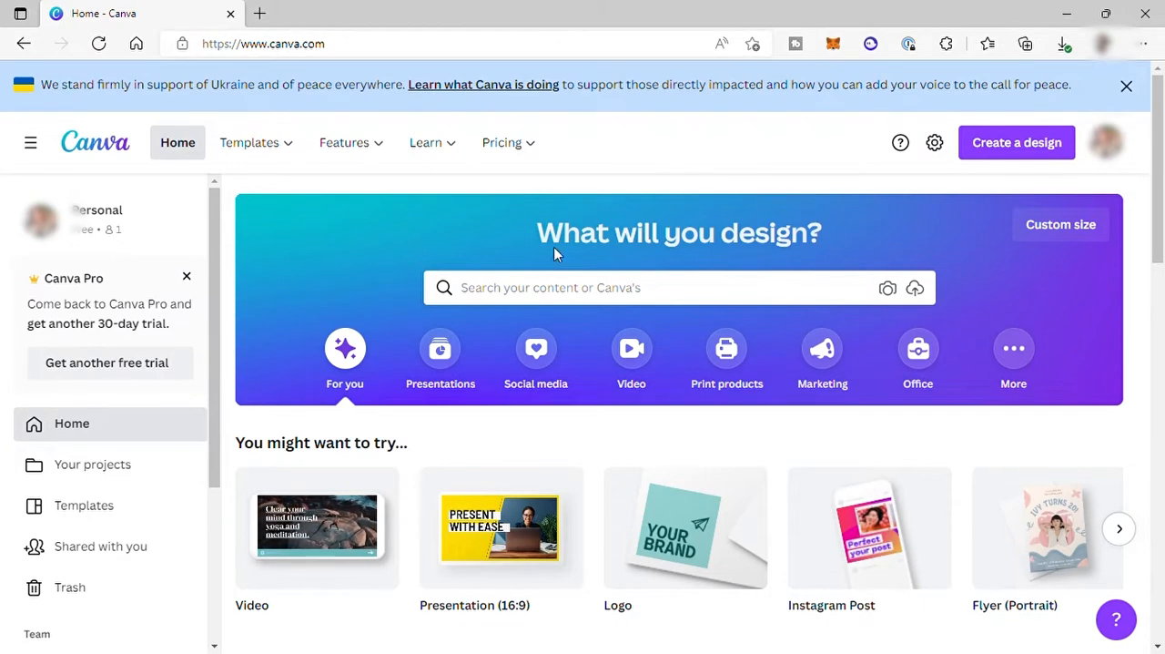
Look over the existing designs listed on the Canva home page.
scroll(581, 361, down, 10)
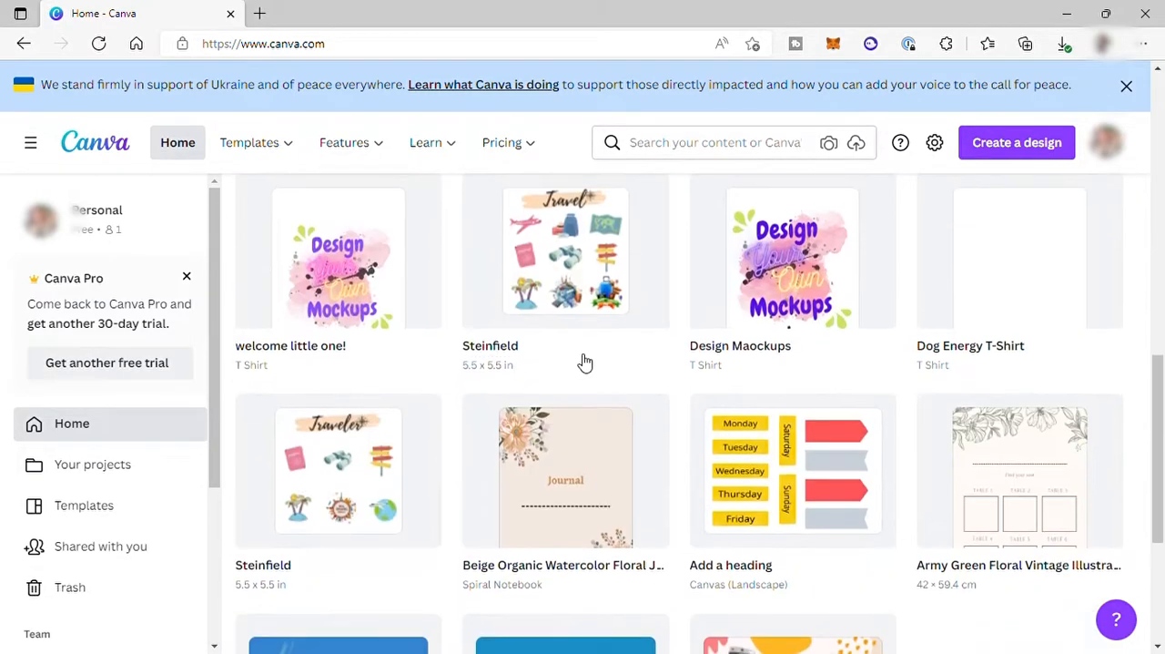
scroll(616, 395, down, 4)
scroll(617, 395, up, 5)
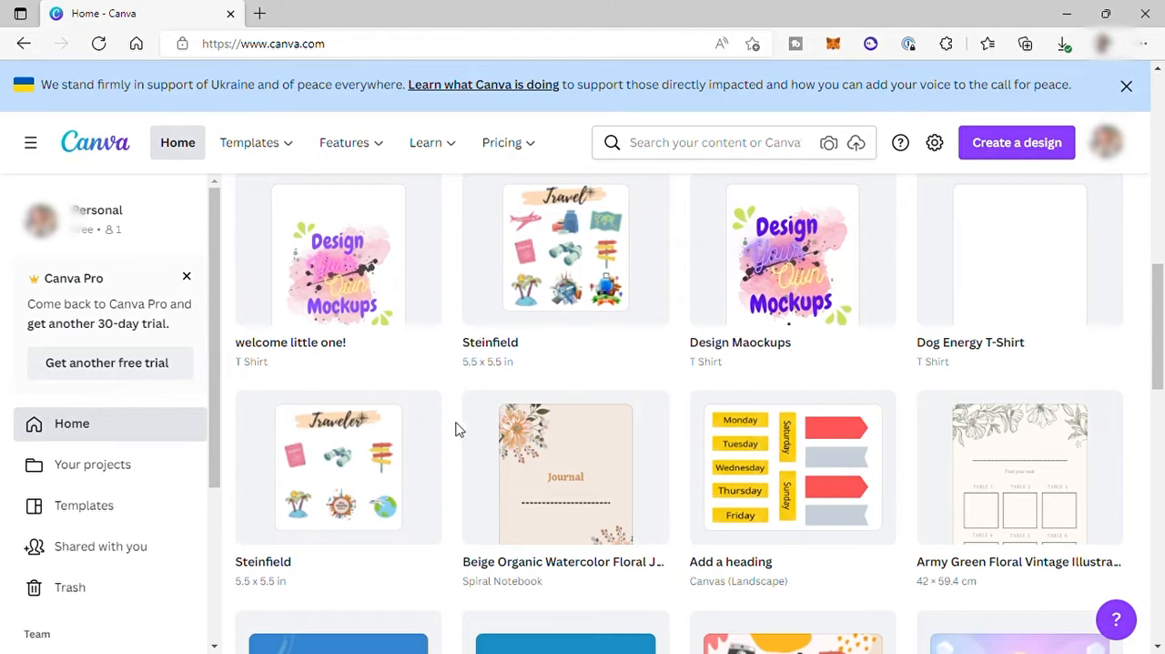
scroll(515, 473, down, 2)
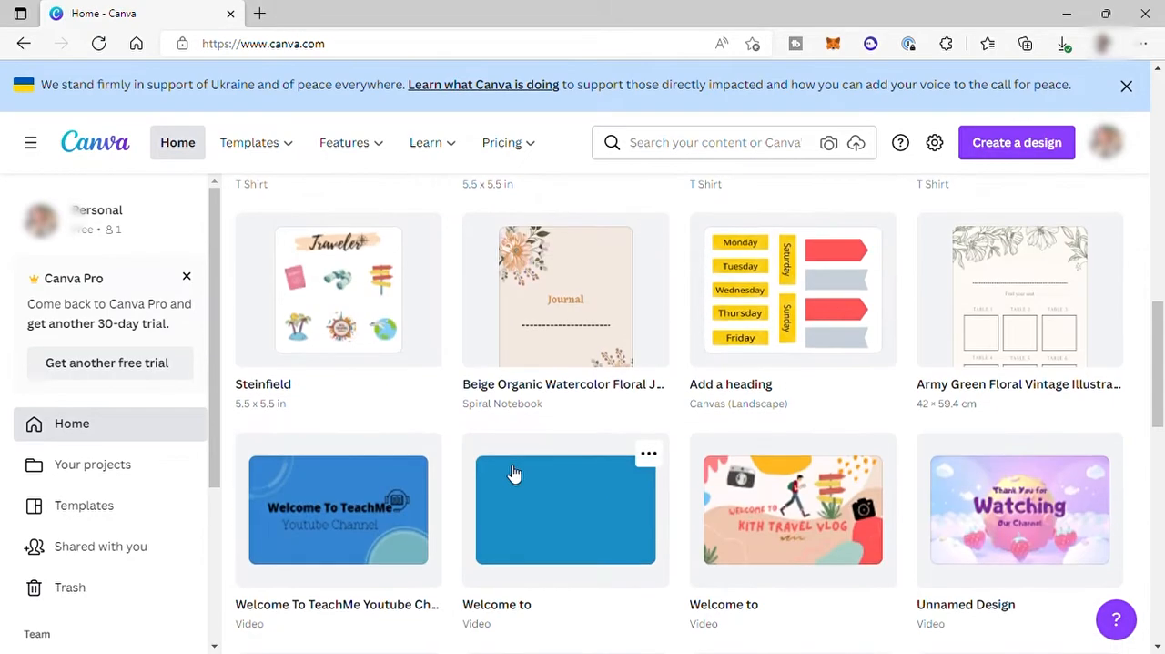
scroll(515, 473, down, 2)
scroll(513, 472, up, 10)
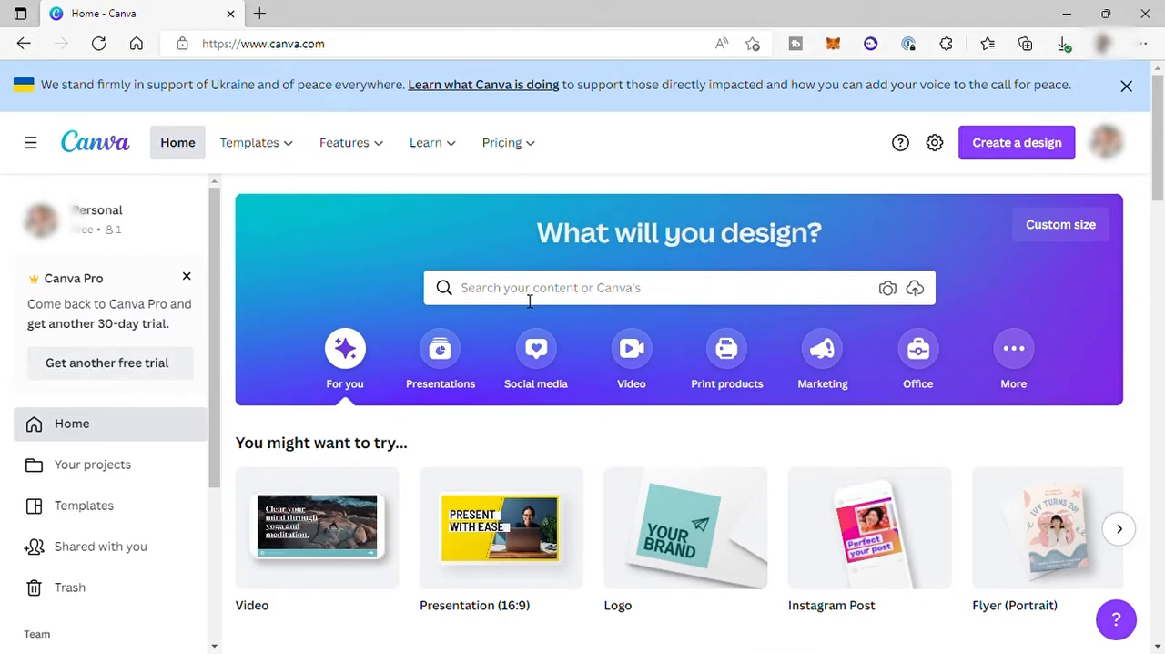
Search the Canva templates for "Book".
click(525, 300)
text(Book)
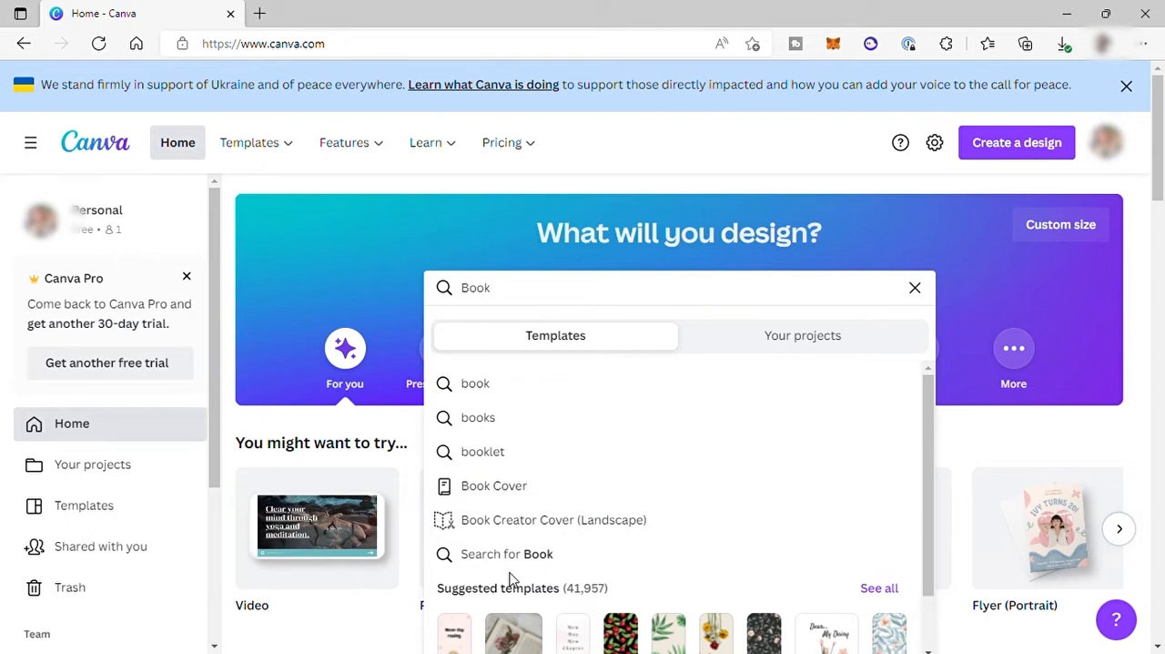
click(1001, 148)
click(1001, 148)
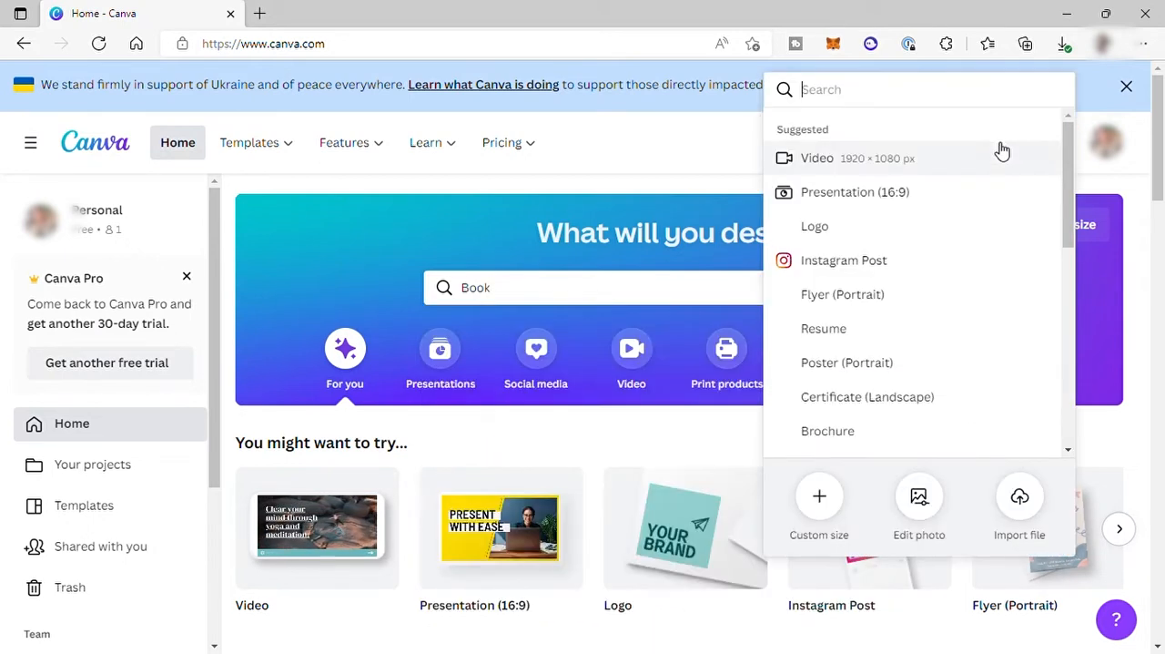
click(821, 499)
click(612, 302)
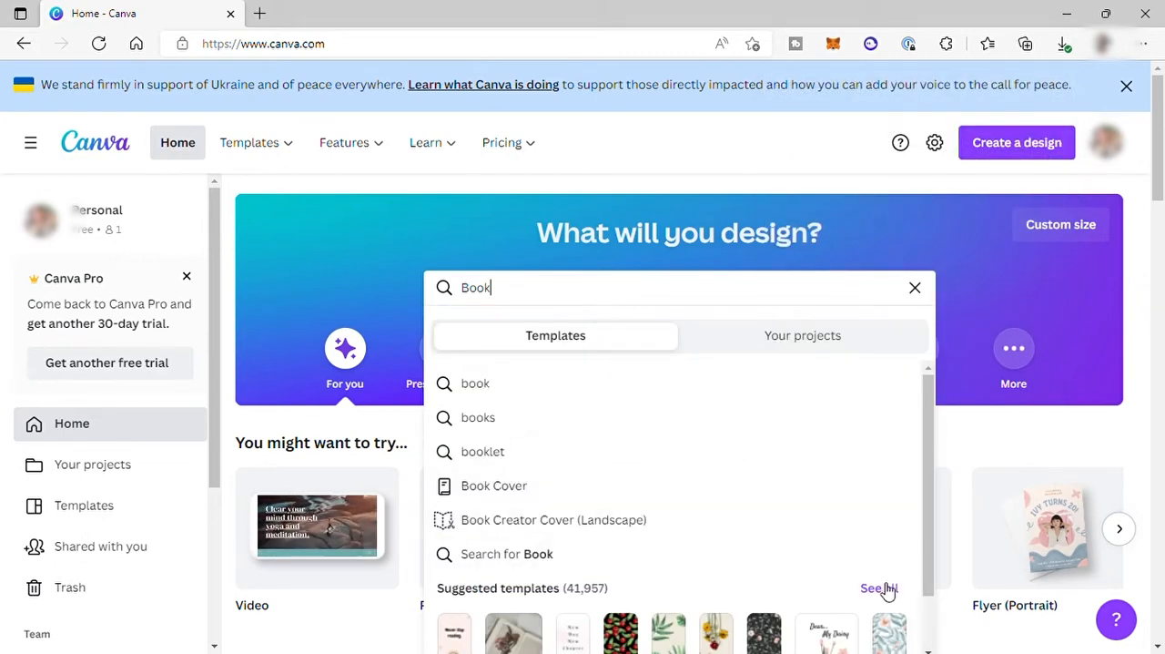
Show all book templates, open the "Inspiring Books to read today" one and examine the related Pinterest Pin templates.
click(890, 589)
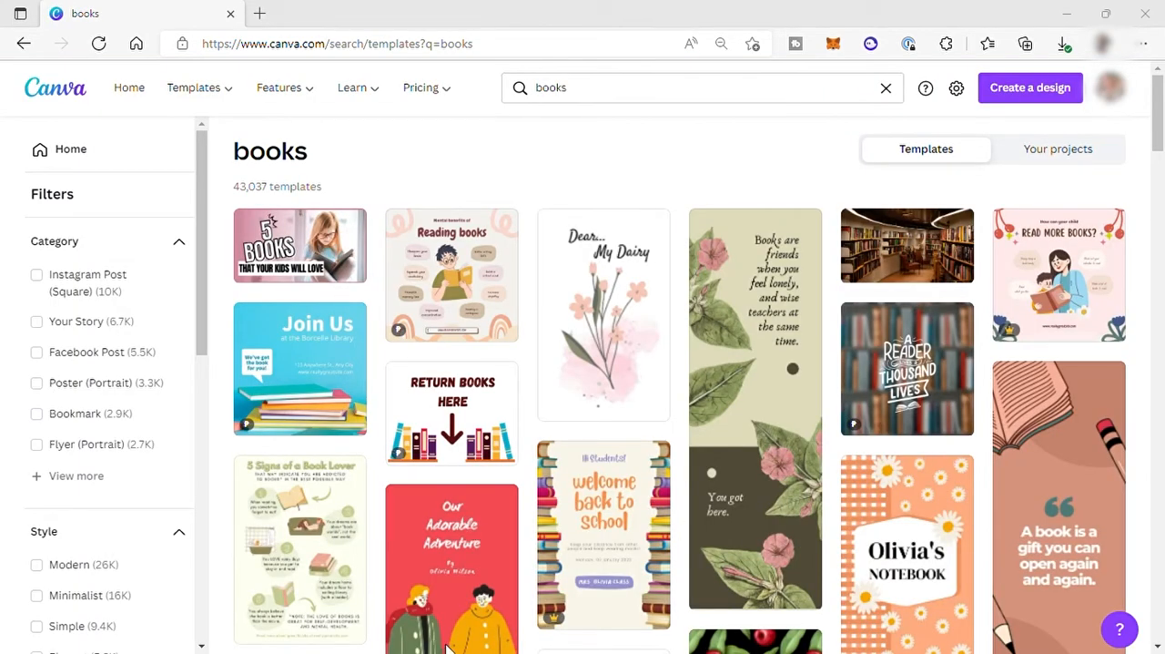
scroll(648, 428, down, 2)
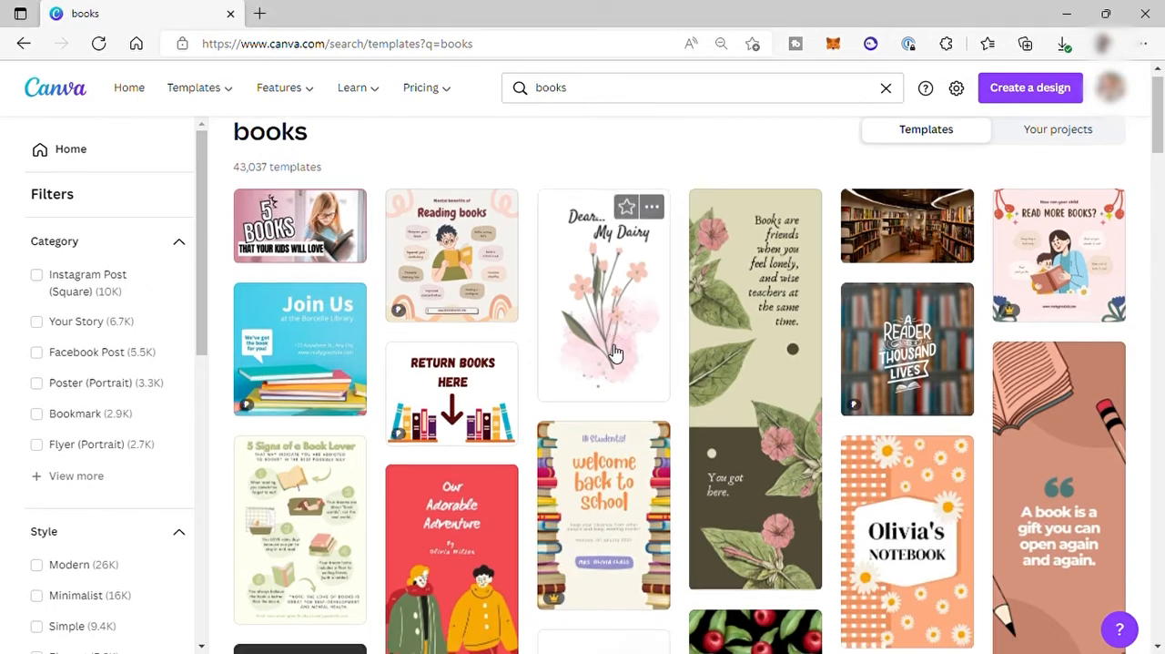
scroll(841, 294, down, 5)
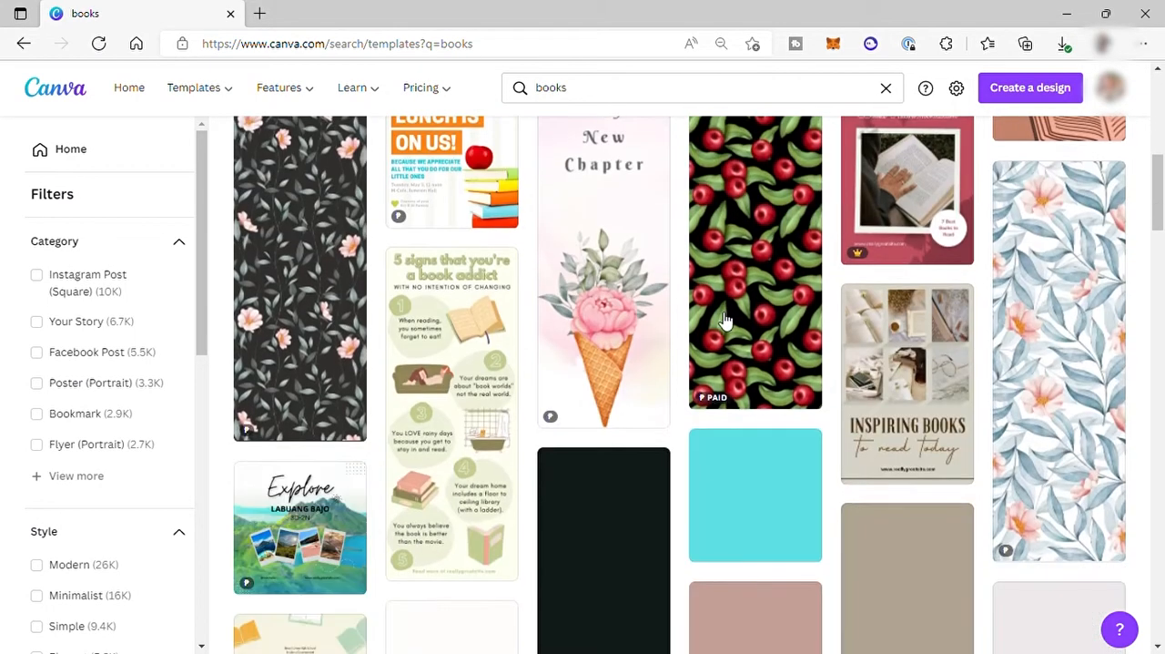
scroll(481, 286, down, 1)
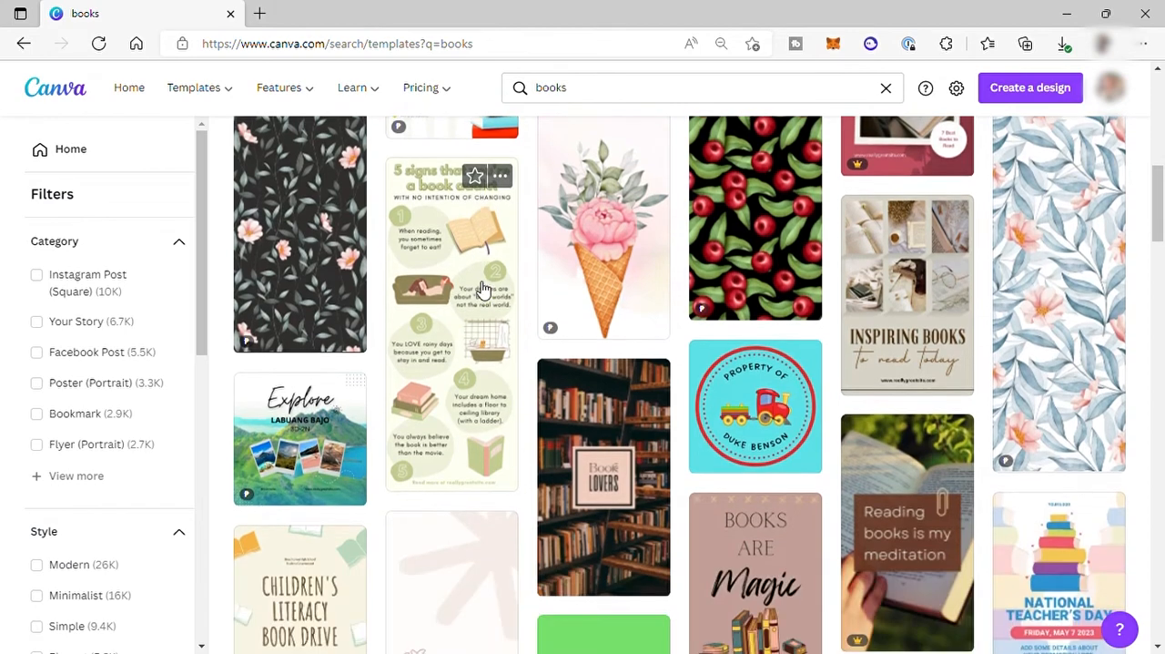
scroll(790, 306, down, 6)
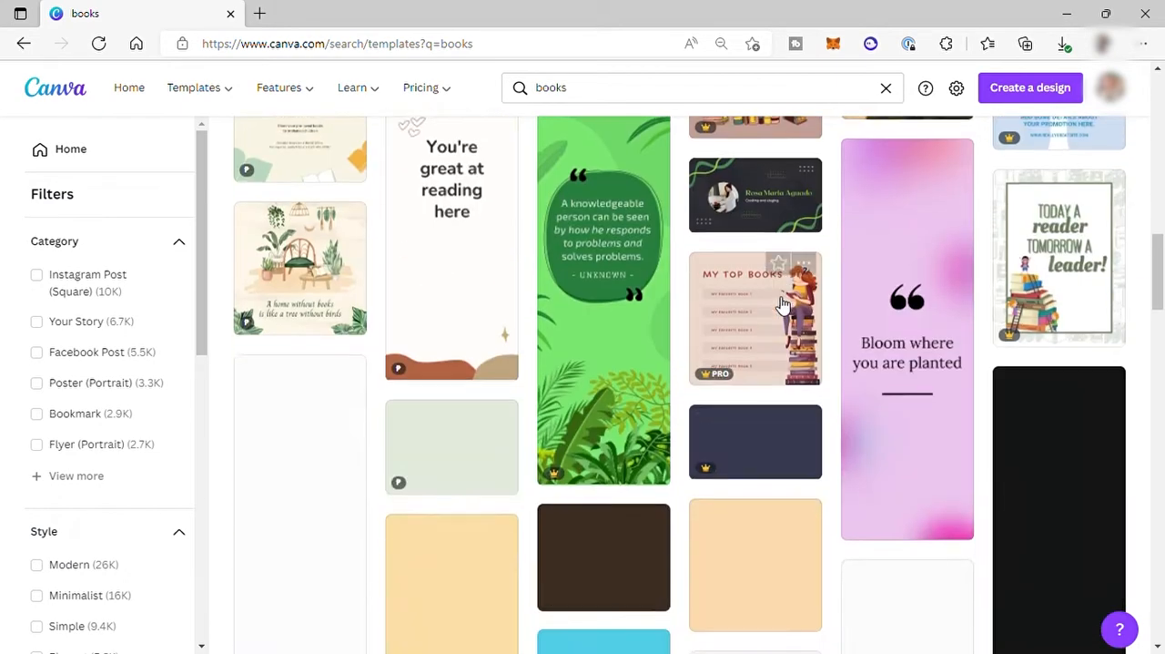
scroll(739, 446, up, 2)
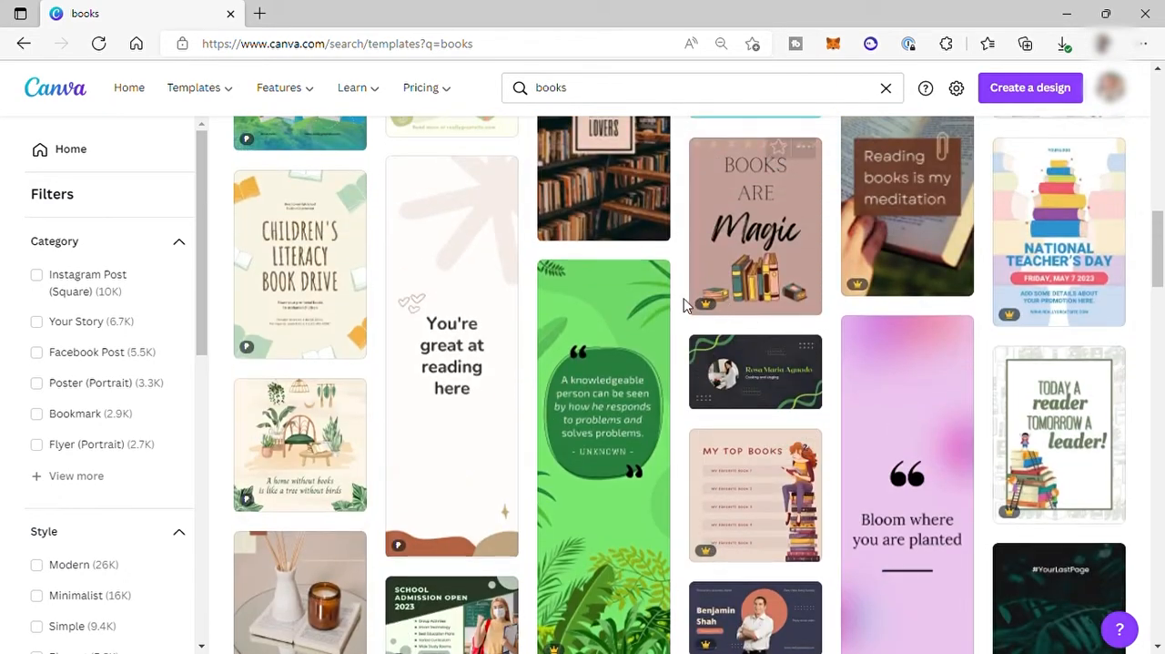
scroll(555, 239, up, 2)
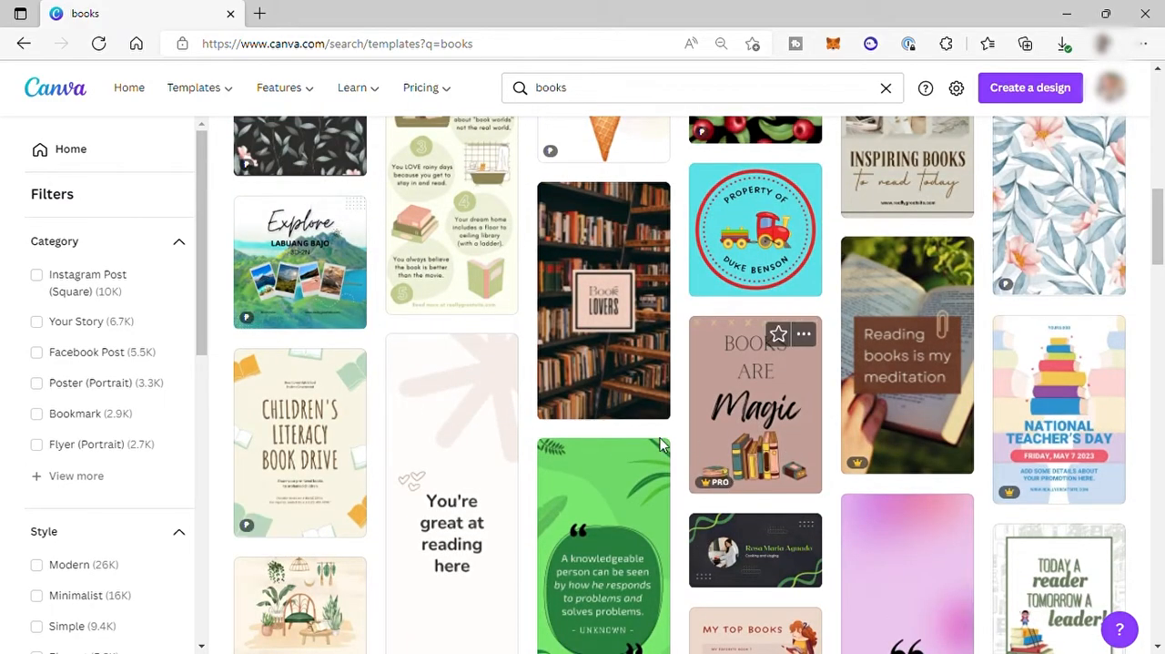
scroll(739, 435, down, 10)
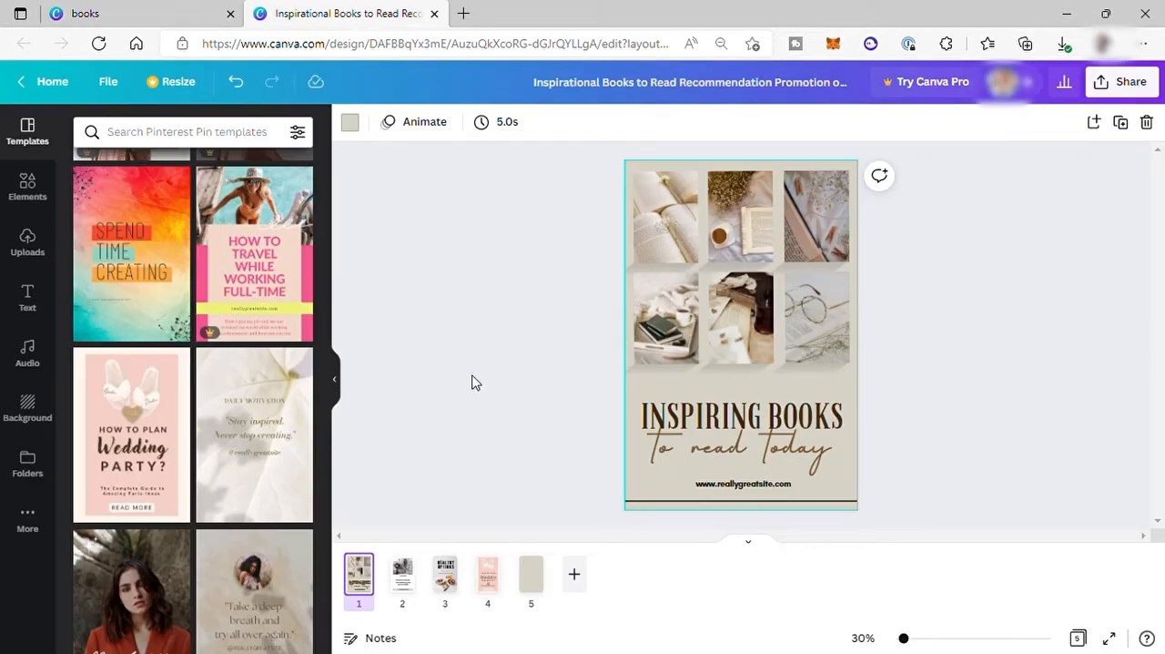
scroll(259, 437, down, 10)
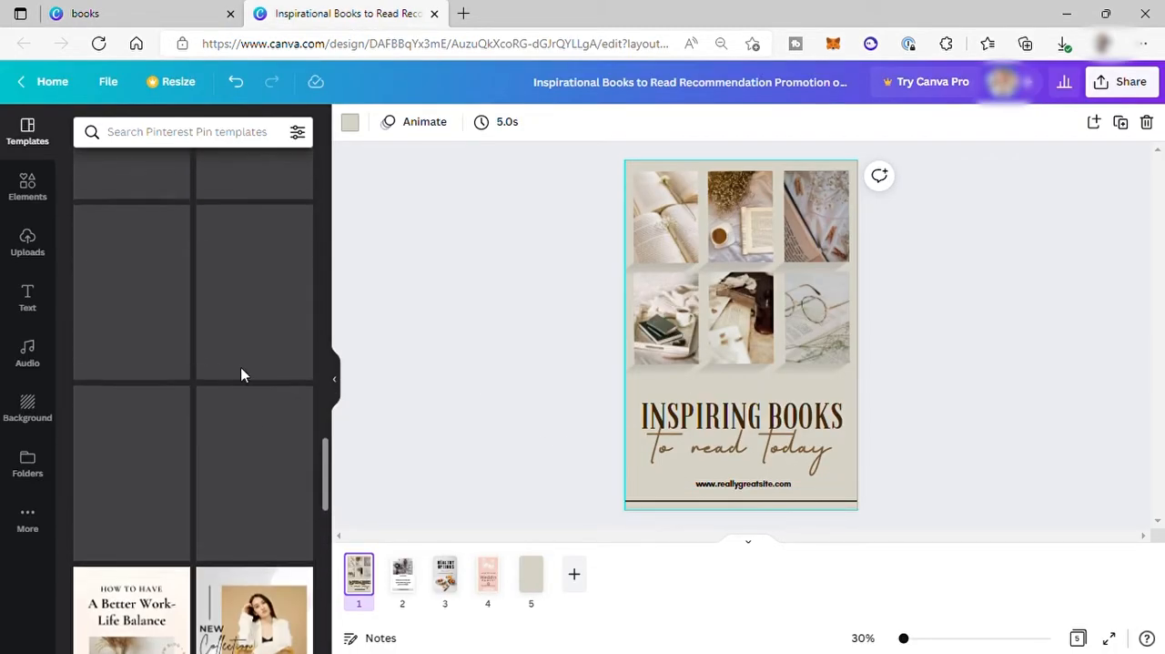
scroll(253, 365, up, 10)
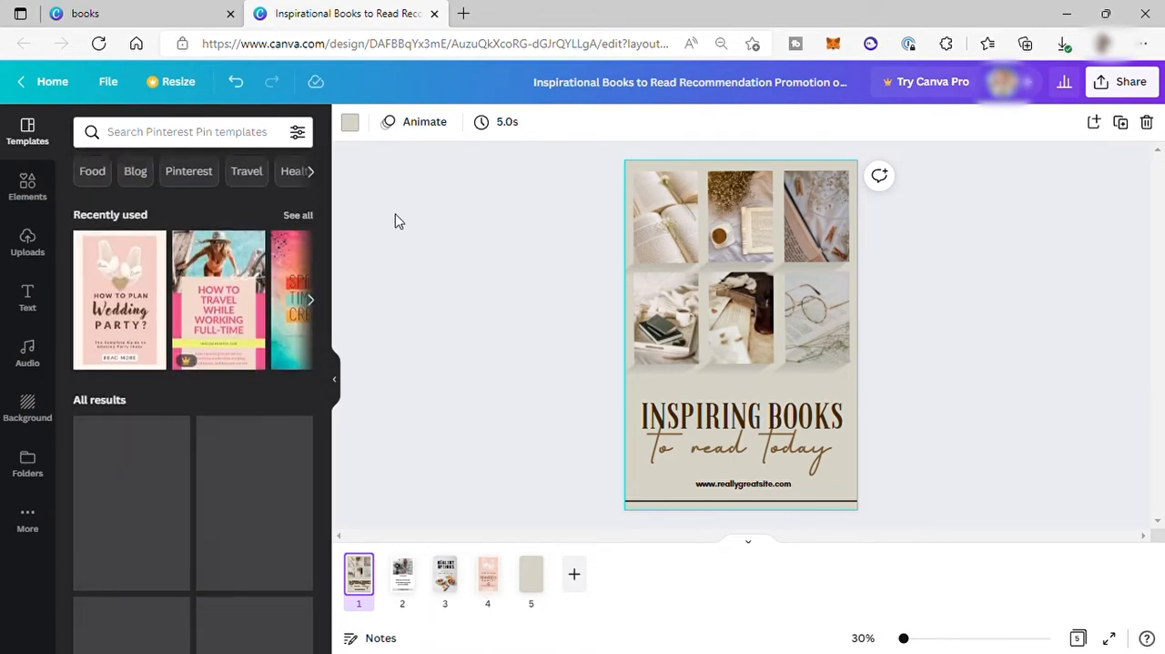
Return to the Canva home page, search for "Photo books" and choose the Photo Book (11 × 8.5 in) suggestion.
click(118, 16)
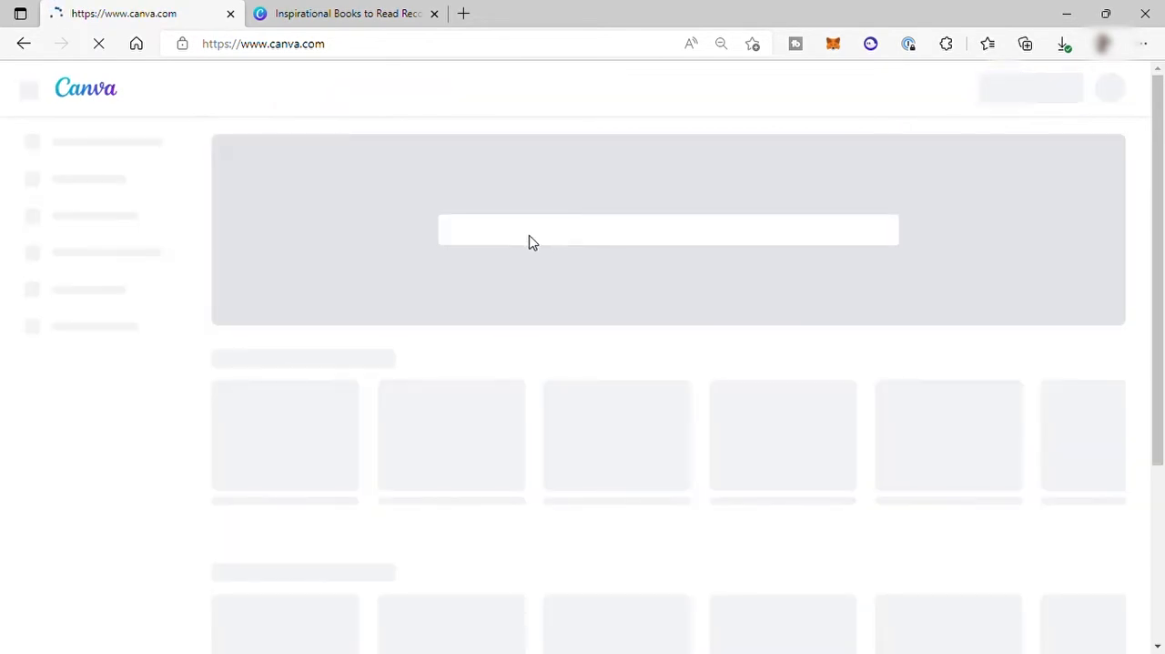
click(555, 232)
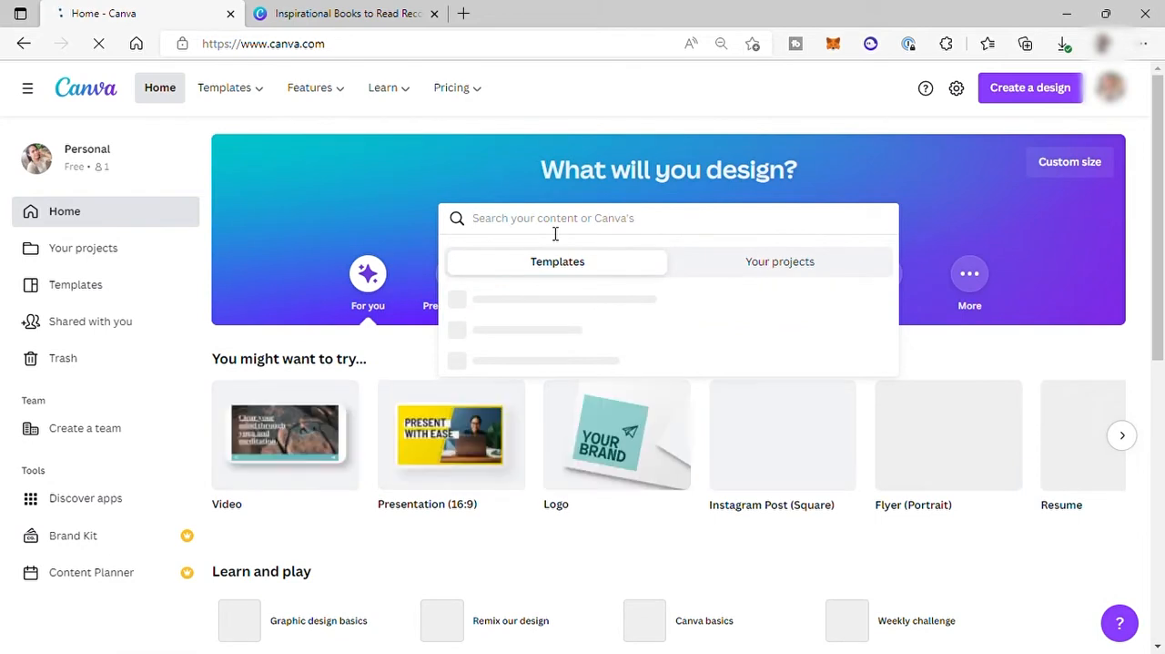
text(Photo bo)
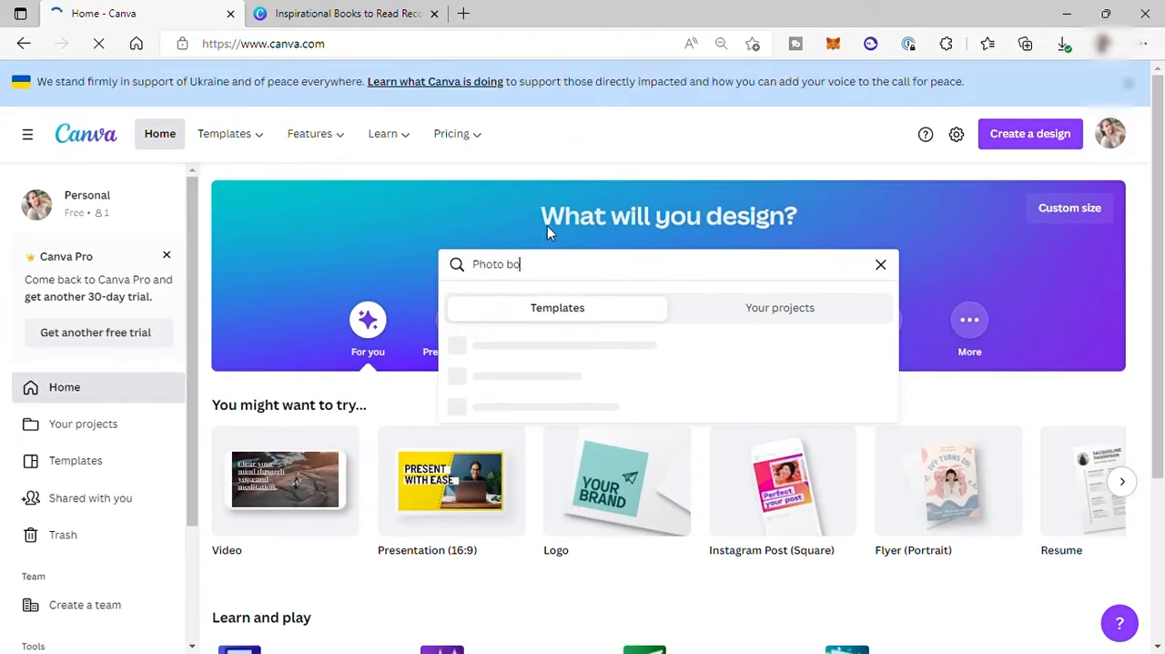
text(oks)
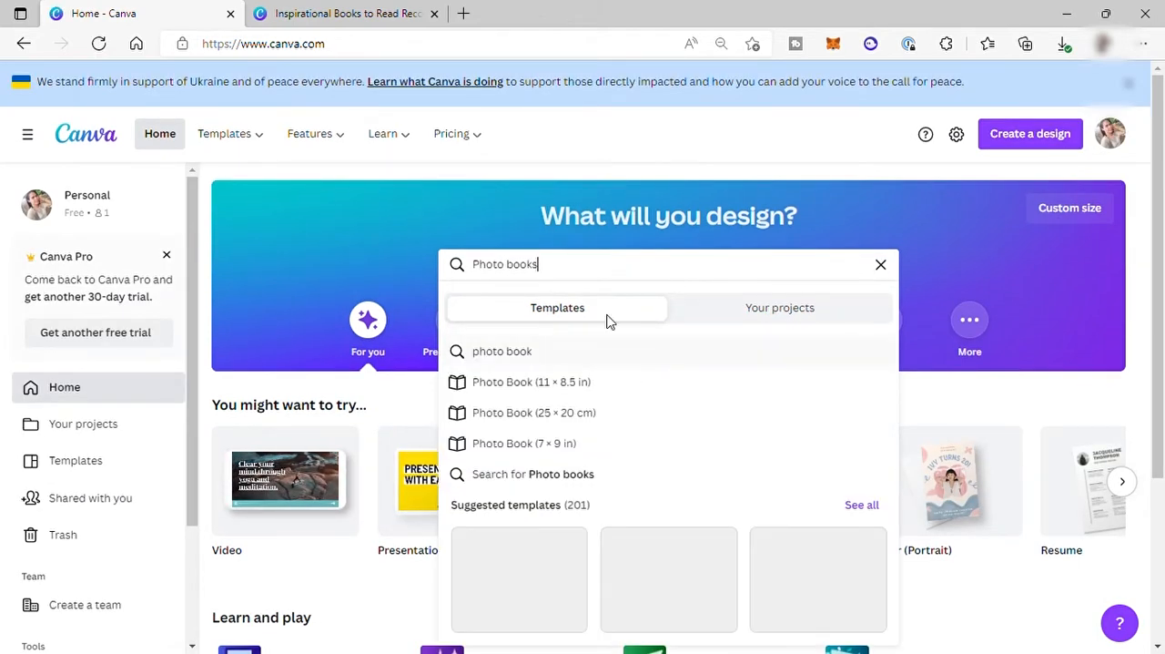
click(566, 394)
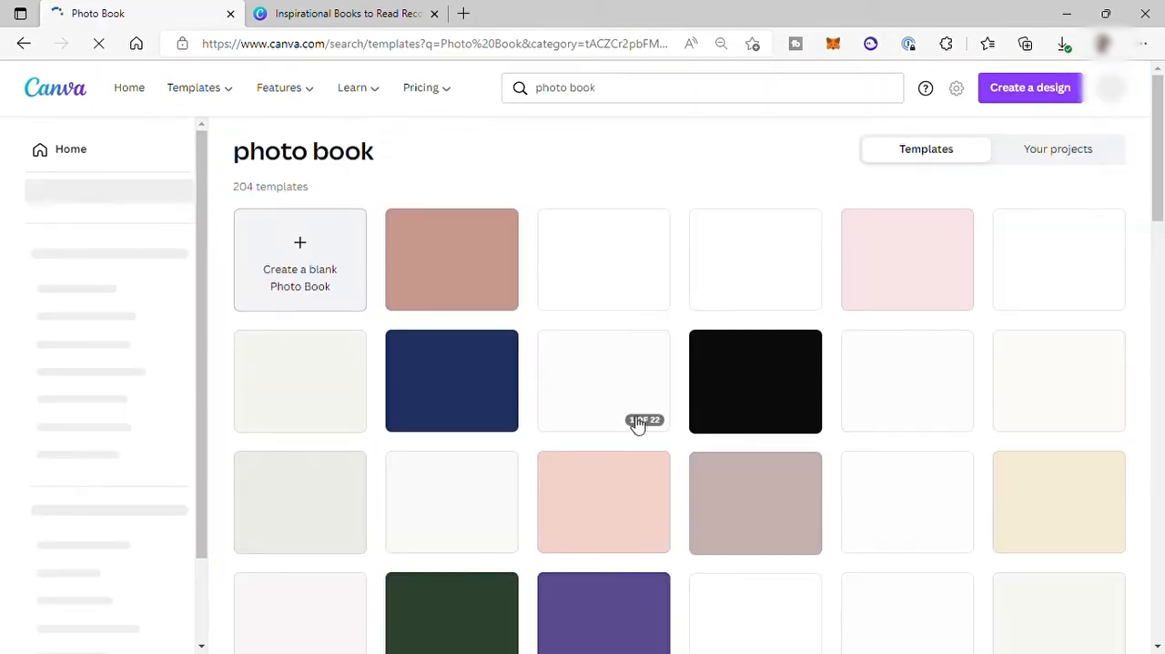
Browse the photo book templates and open the Minimalist and Simple Recipe Photo Book for editing.
scroll(546, 381, down, 4)
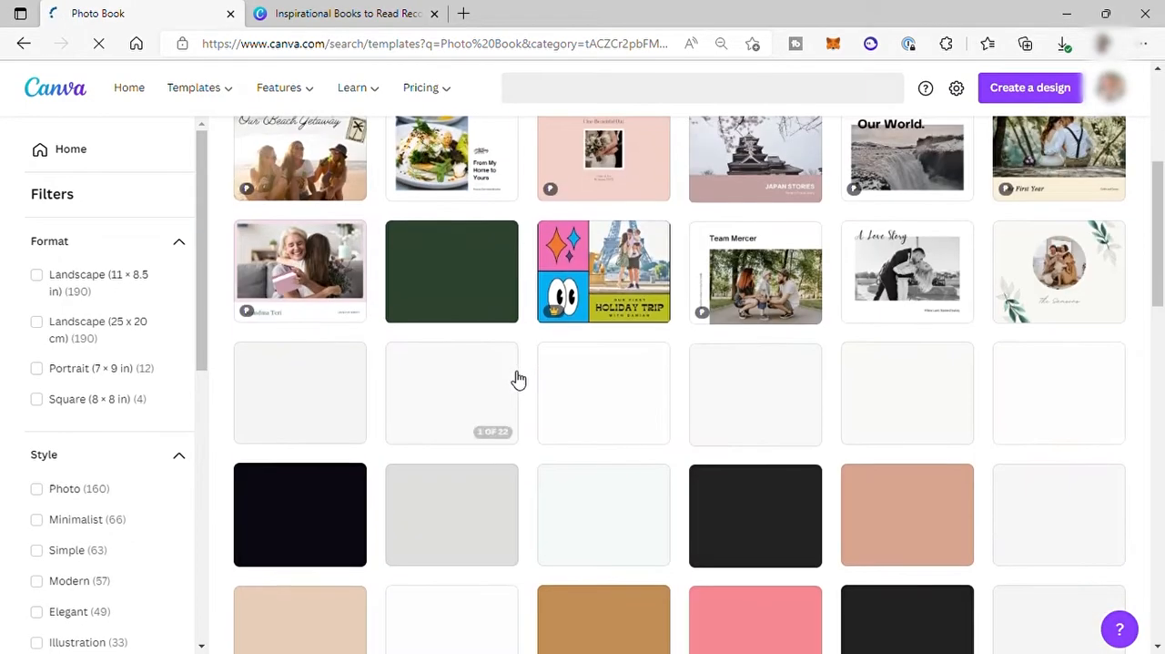
scroll(764, 300, up, 2)
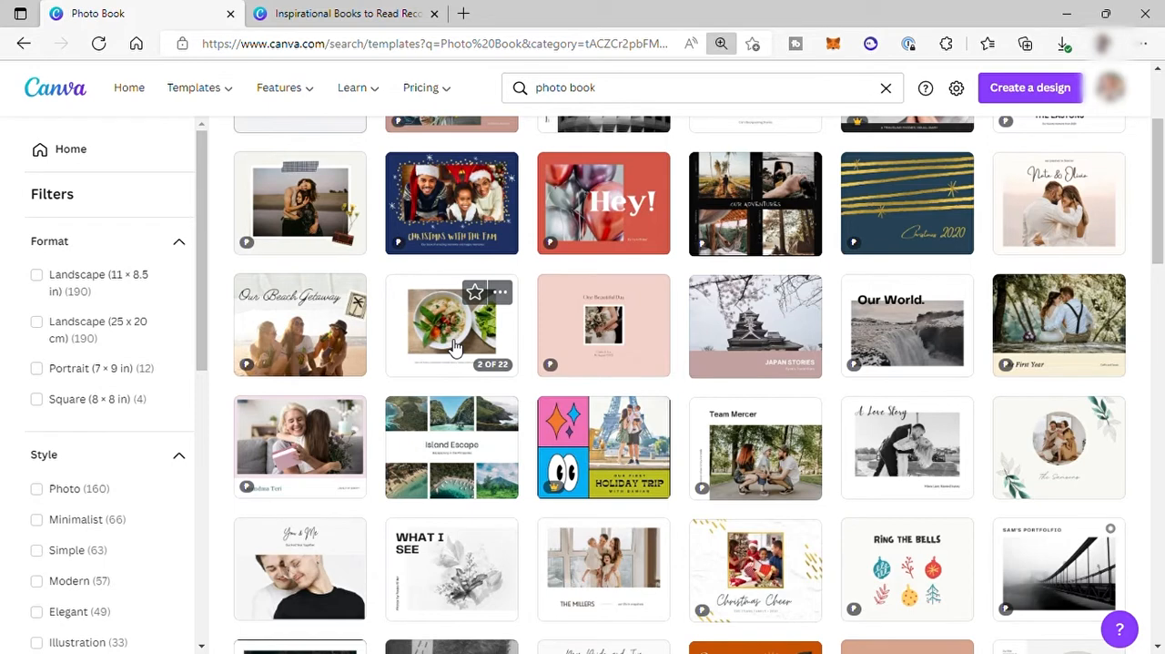
key(ctrl+plus)
key(ctrl+plus)
click(1035, 366)
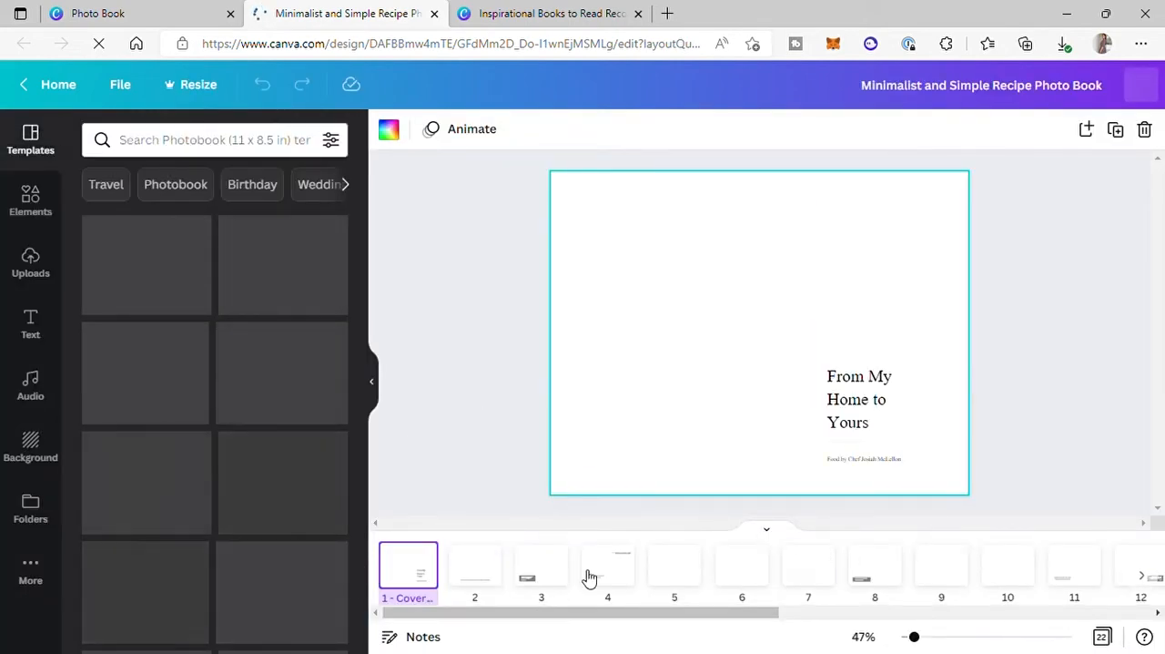
Look over all page thumbnails of the recipe photo book and open the uploaded images.
drag(624, 623, 1006, 626)
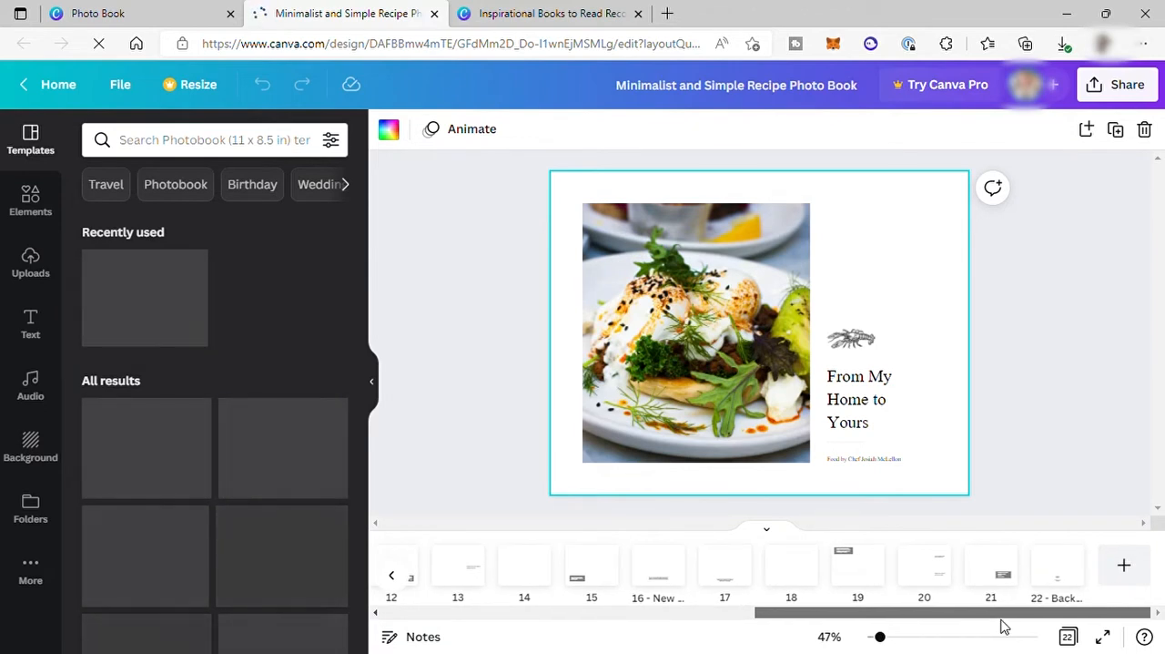
drag(946, 617, 528, 622)
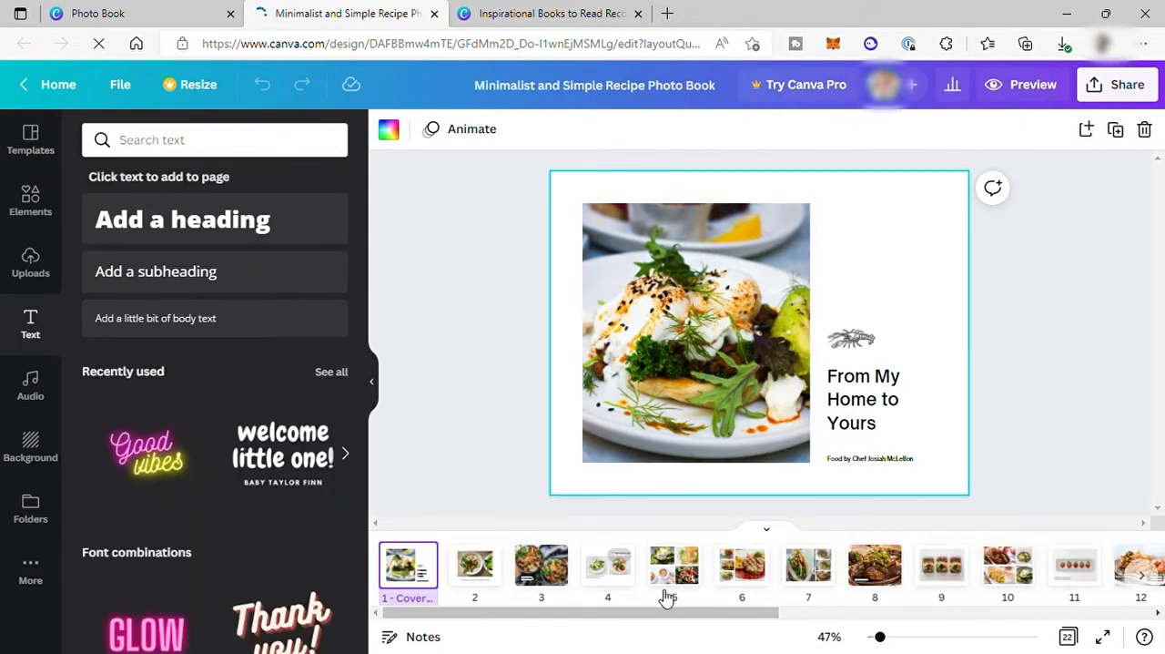
click(35, 269)
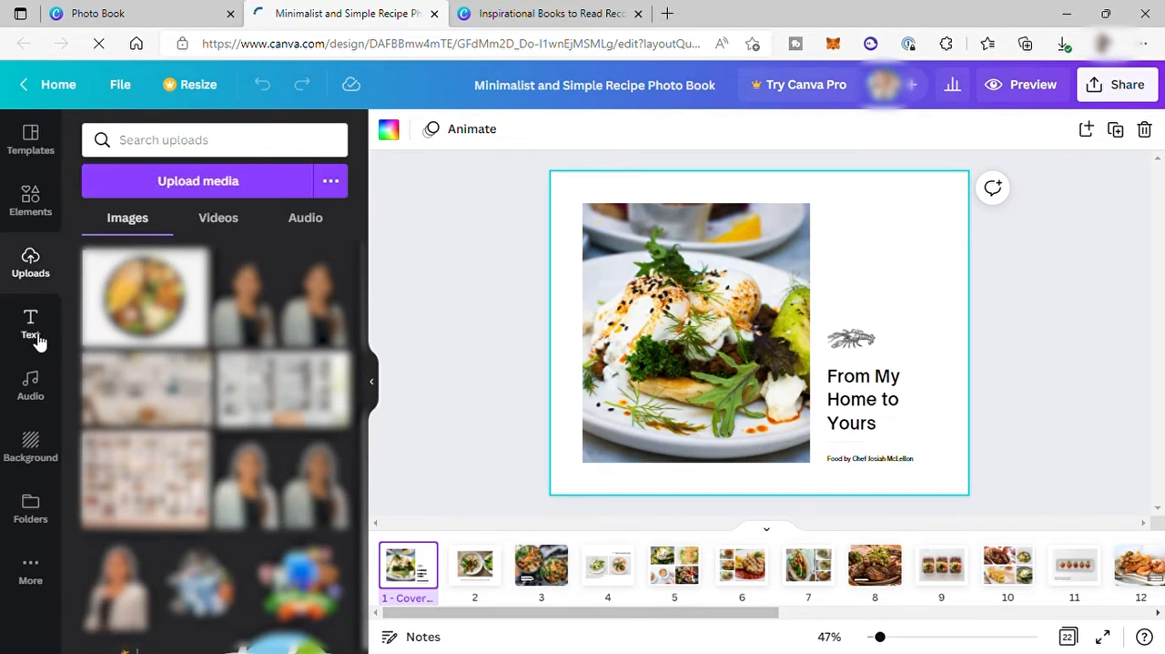
View pages 5, 2, 8, 7 and 6 of the recipe photo book to examine their photo layouts.
click(674, 566)
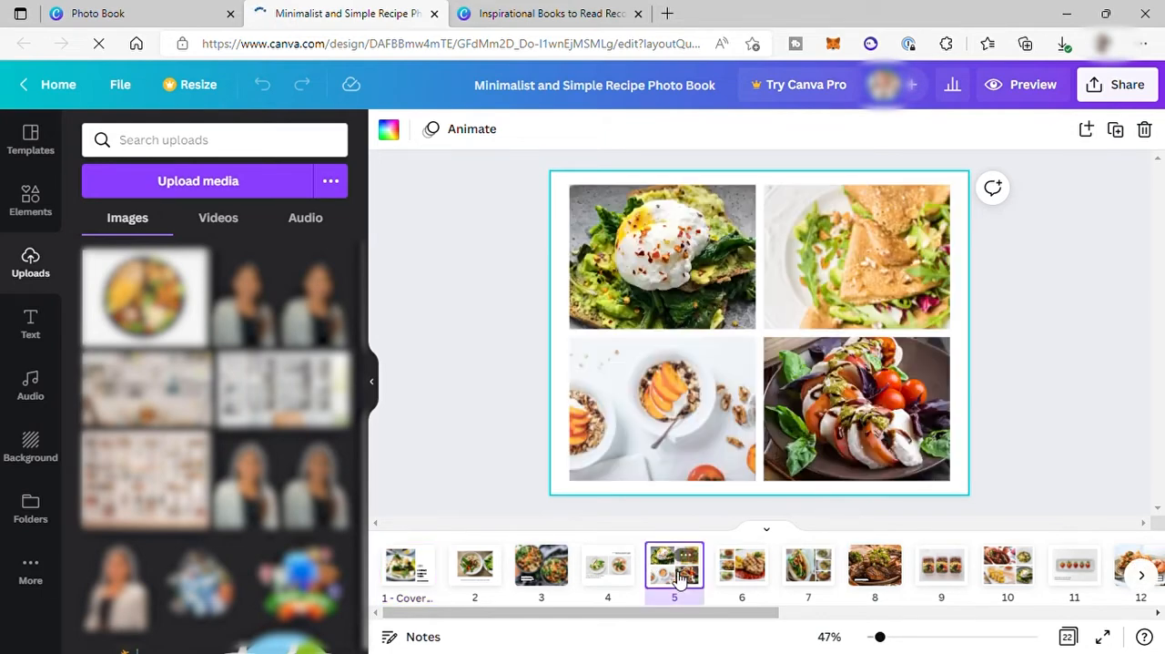
click(474, 562)
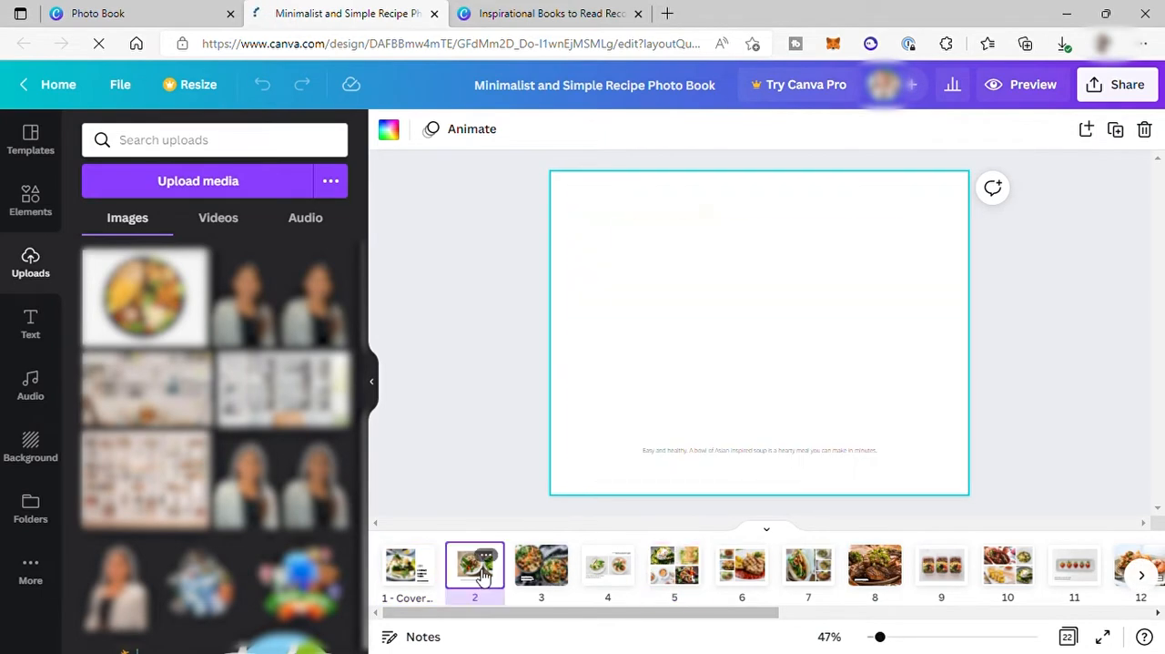
click(874, 566)
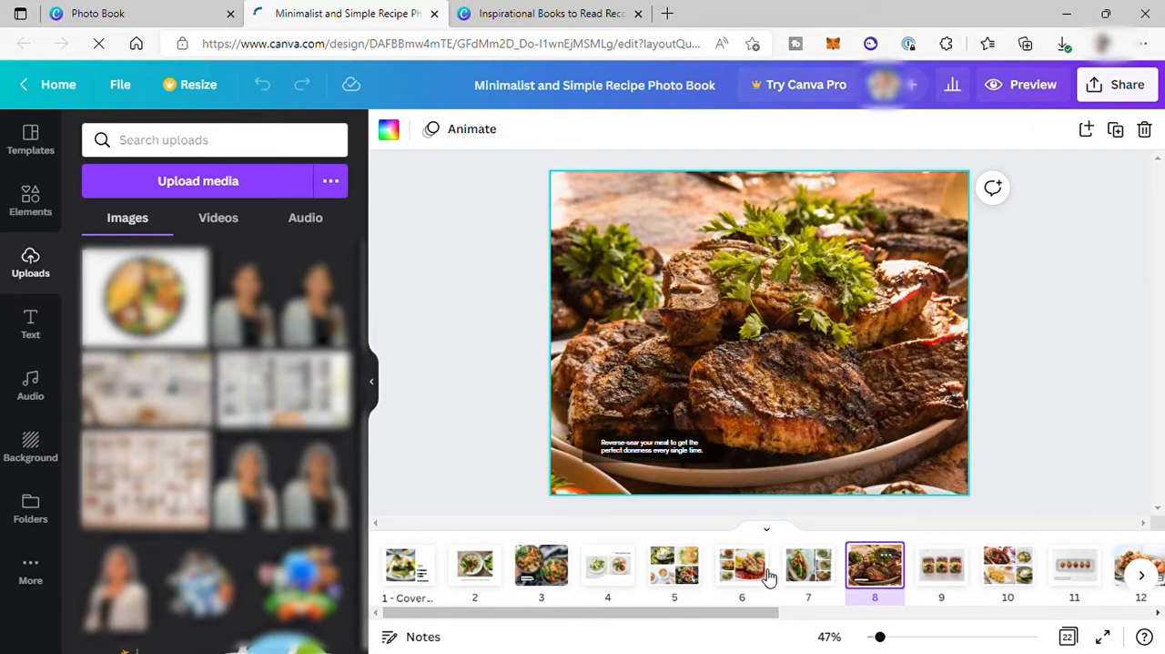
click(799, 582)
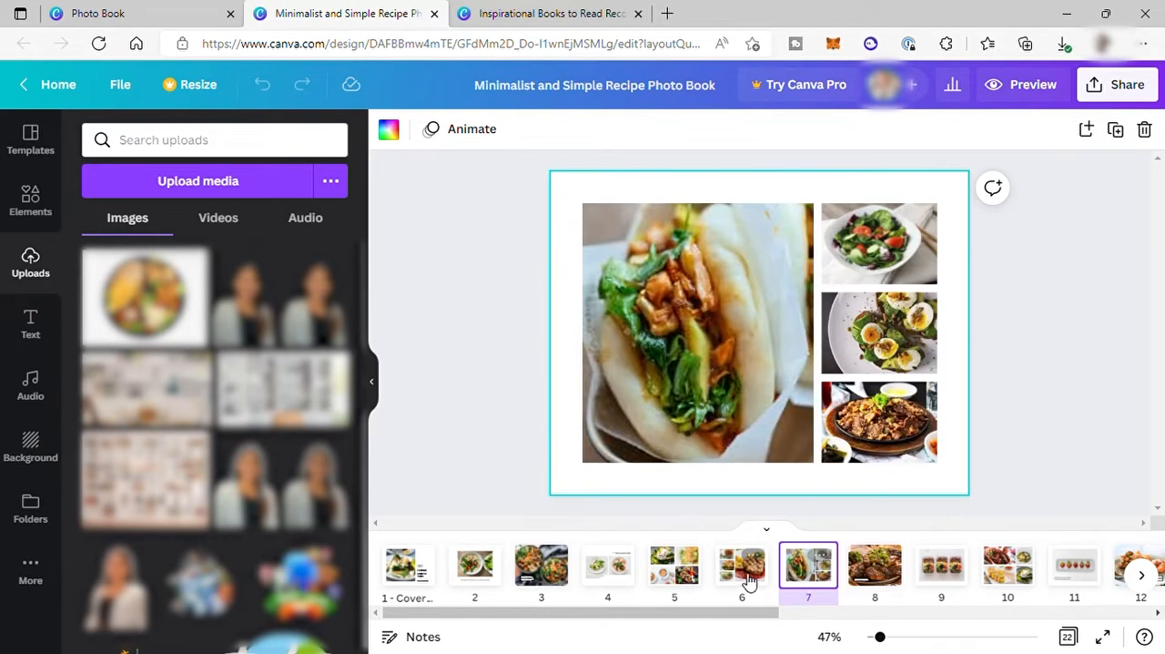
click(758, 587)
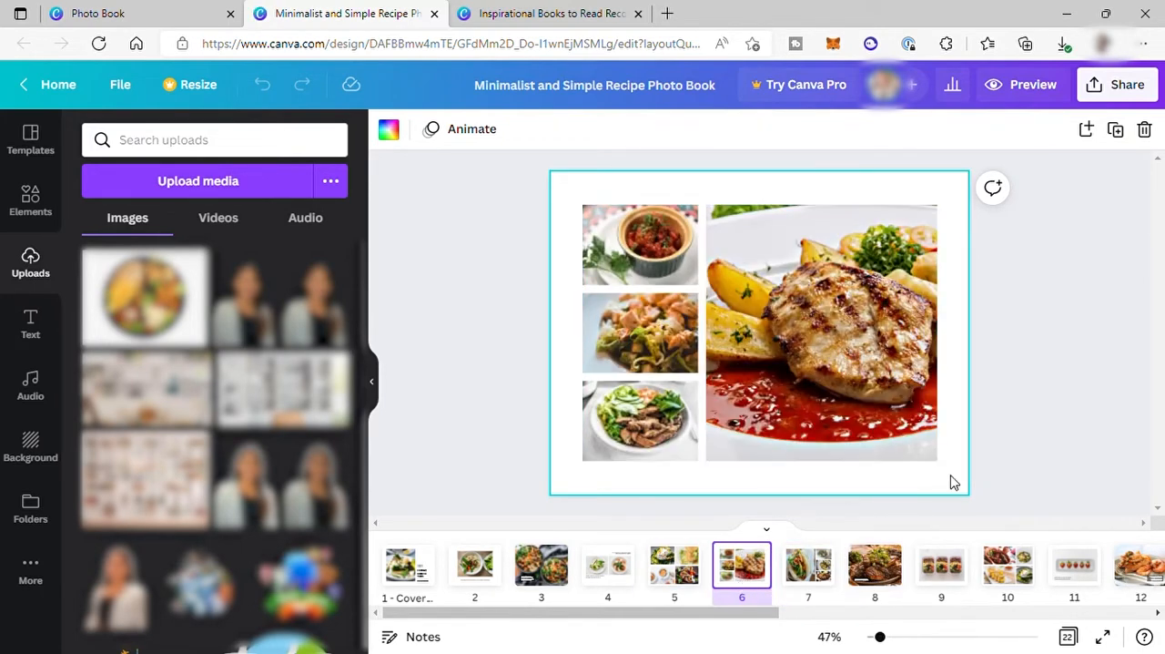
Look at page 9, then return to the cover page and delete the lobster illustration above the title.
click(952, 587)
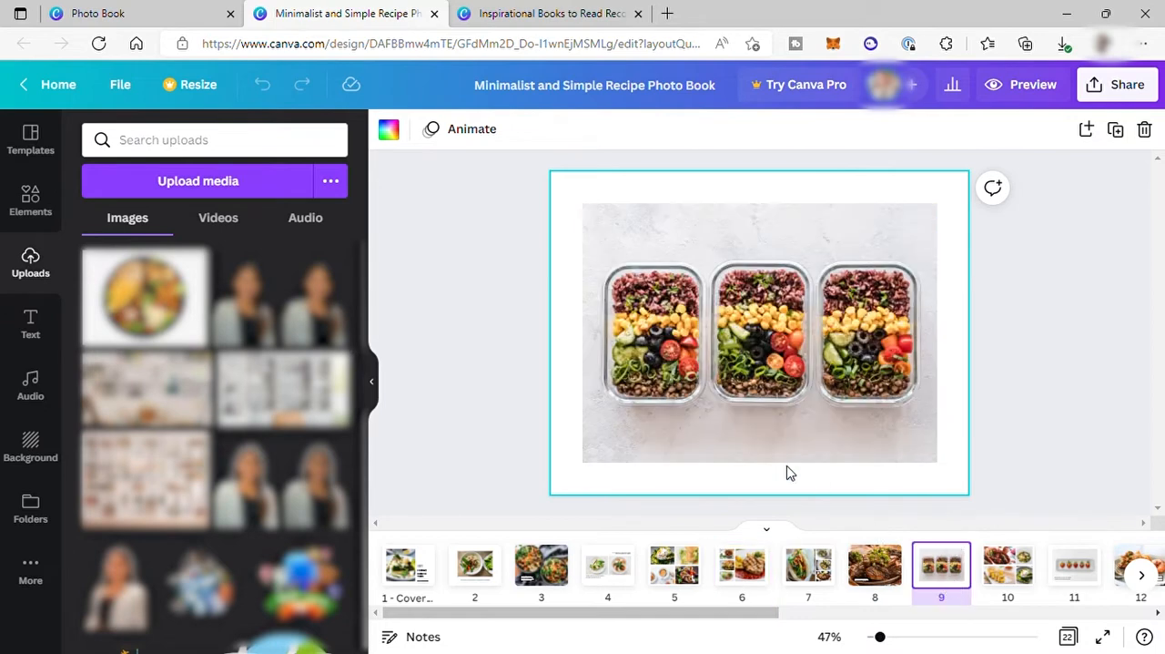
click(407, 580)
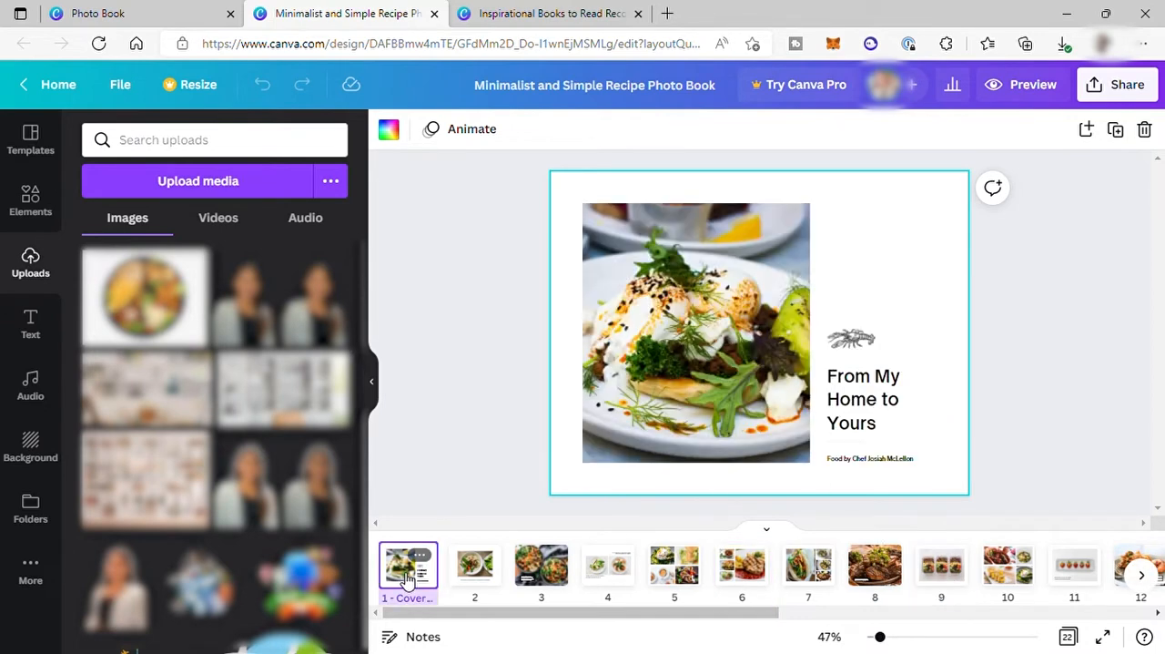
click(872, 339)
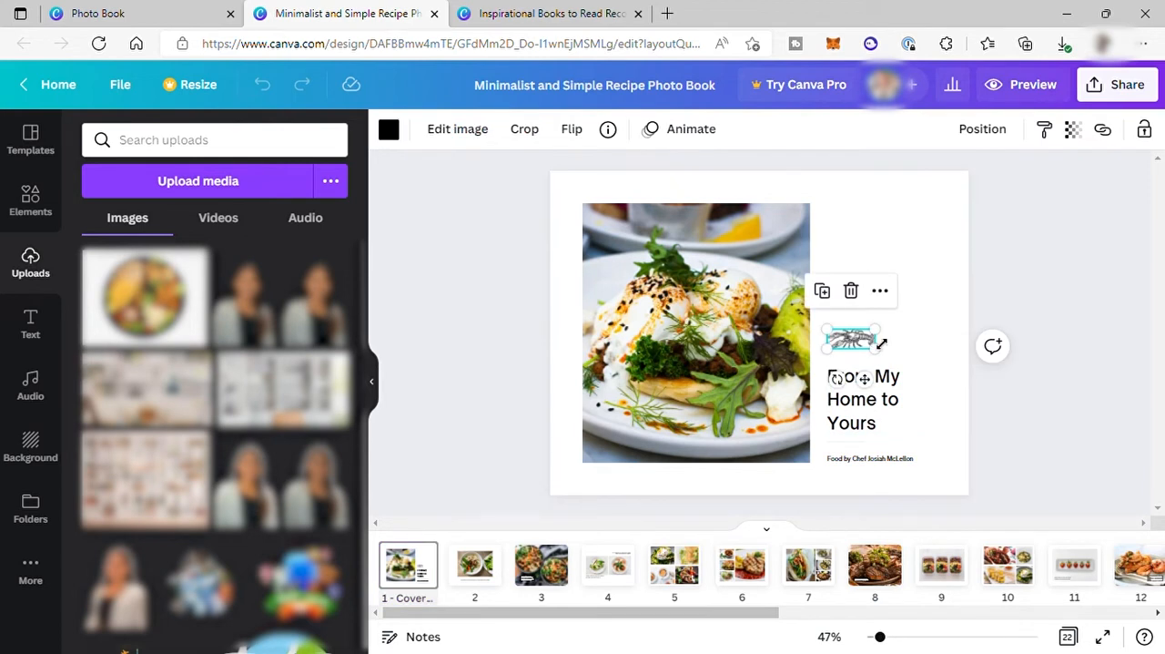
key(Delete)
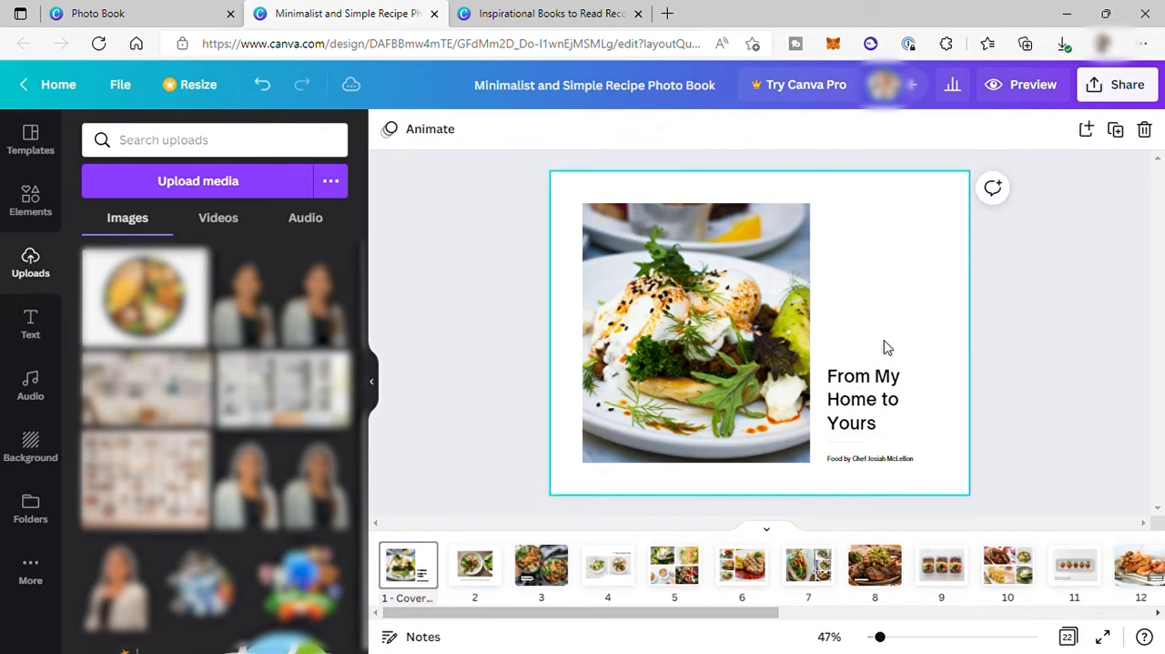
Search the elements library for "food" and limit the results to graphics.
click(35, 209)
click(173, 153)
text(food)
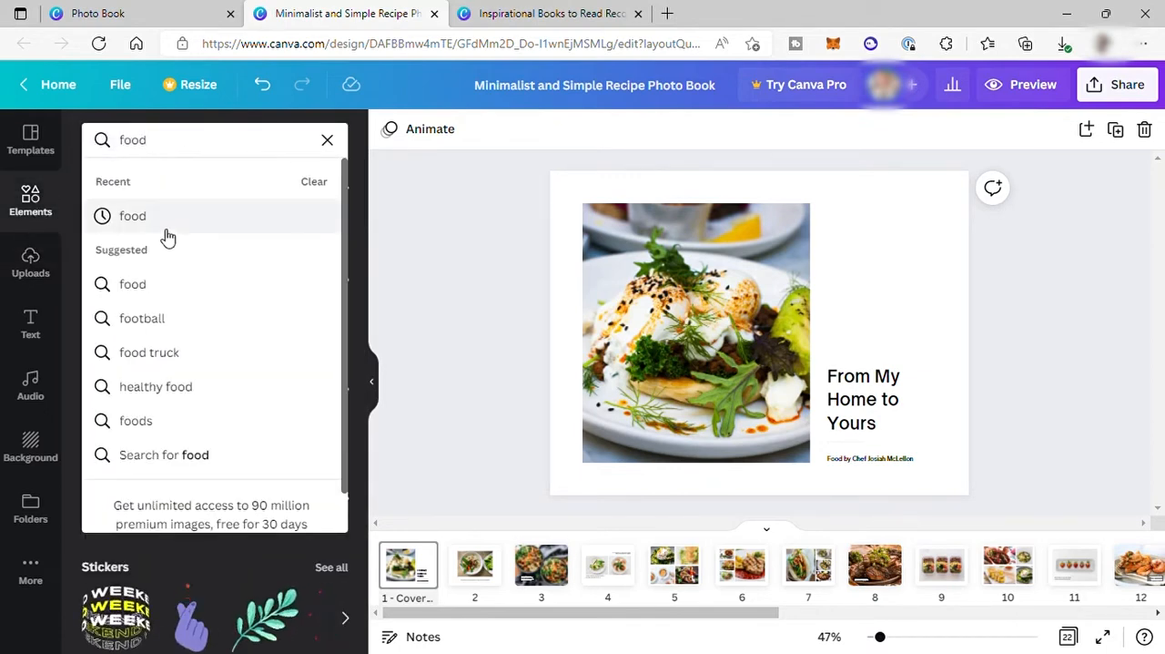
click(156, 225)
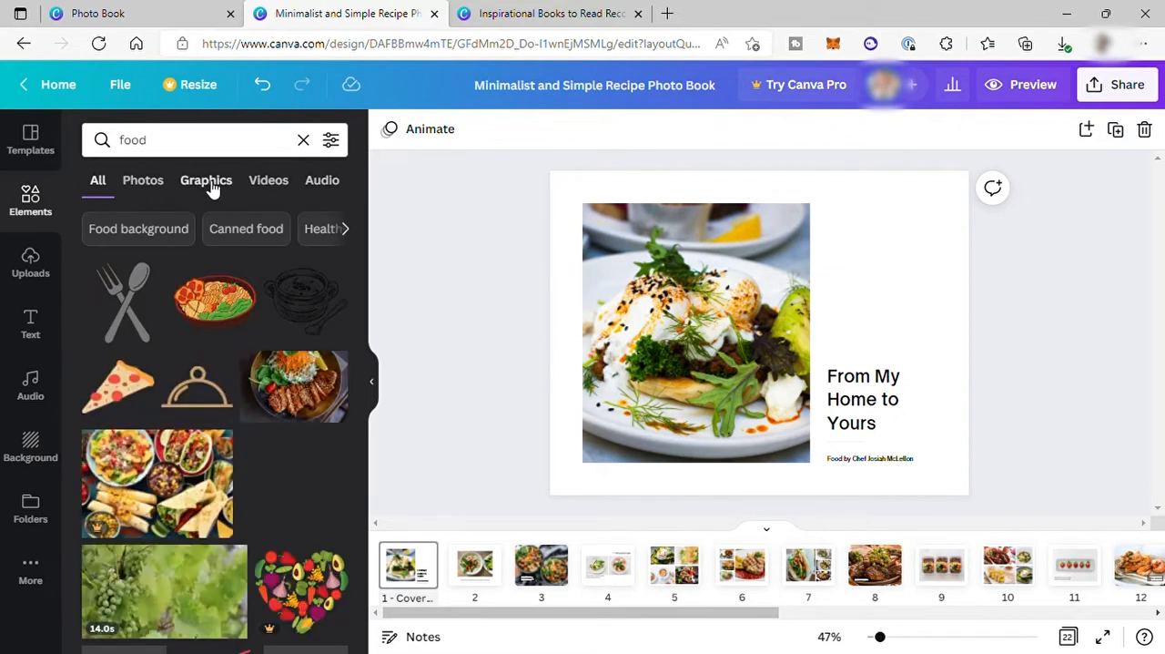
click(209, 182)
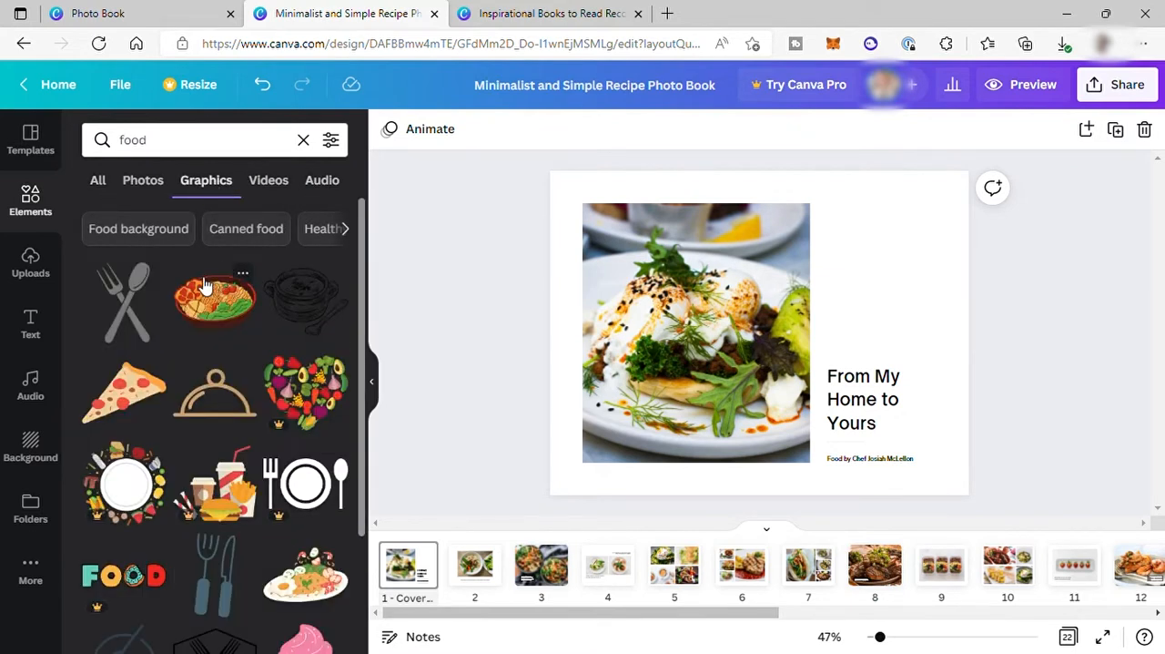
Add the crossed fork and spoon graphic to the cover, turned sideways, shrunk and placed just above the title.
click(132, 316)
drag(760, 429, 890, 337)
drag(806, 288, 880, 311)
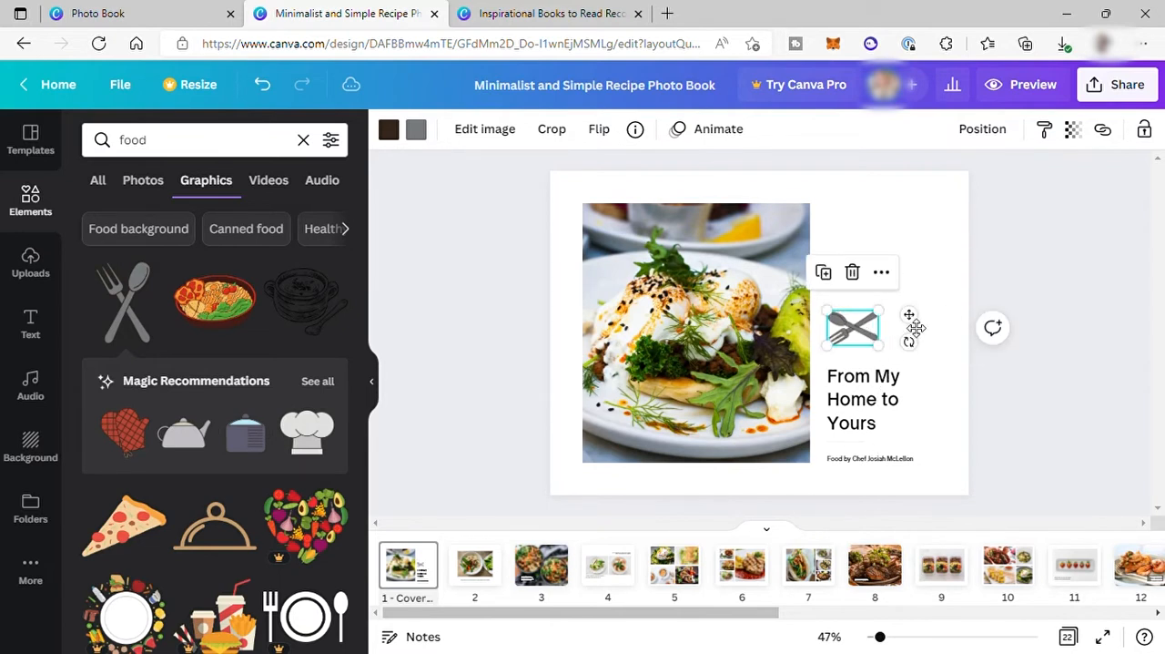
Recolor the gray part of the fork and spoon graphic black and nudge the graphic slightly up.
click(415, 128)
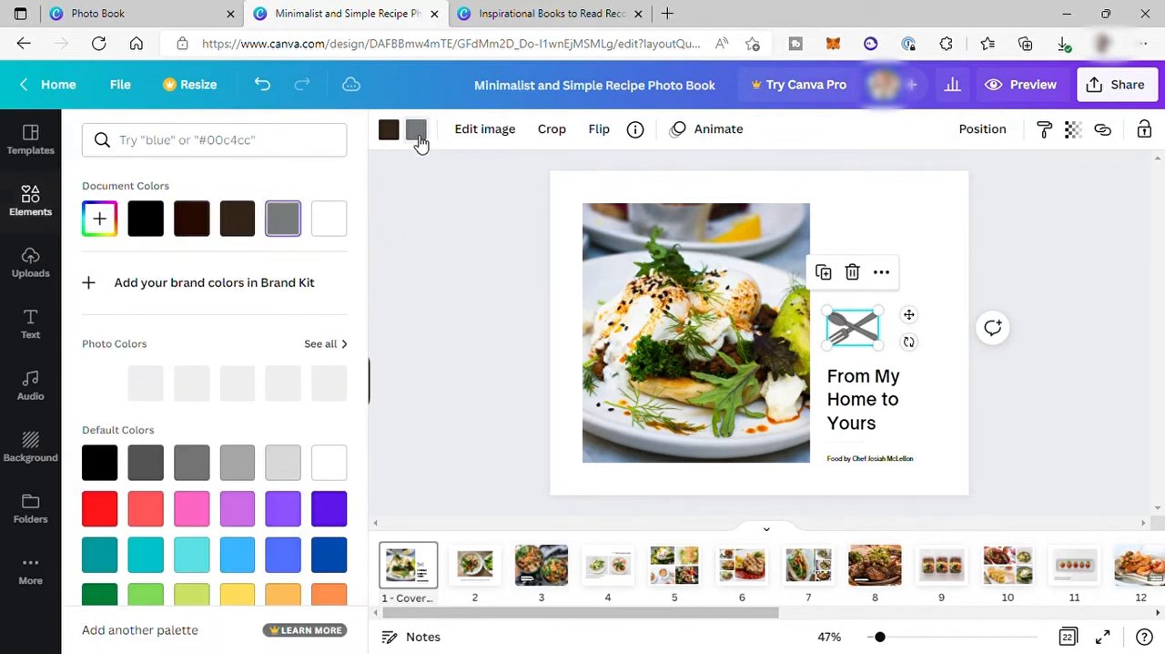
click(158, 224)
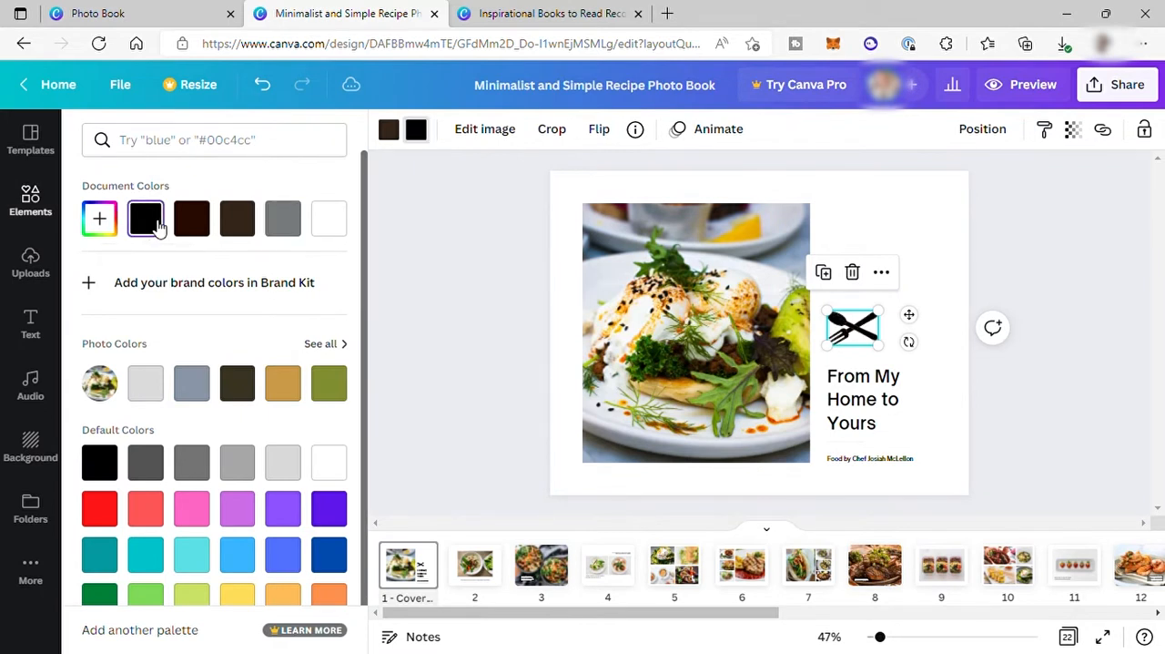
click(936, 285)
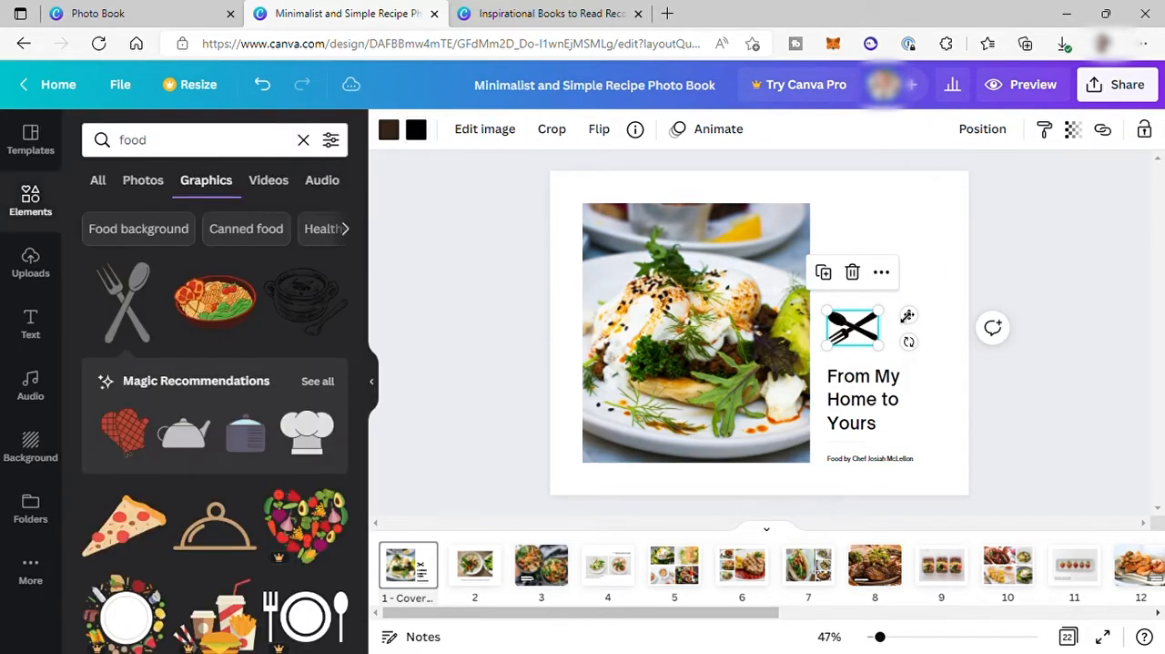
key(Up)
key(Up)
key(Up)
key(Up)
key(Up)
key(Up)
key(Up)
key(Up)
key(Up)
key(Up)
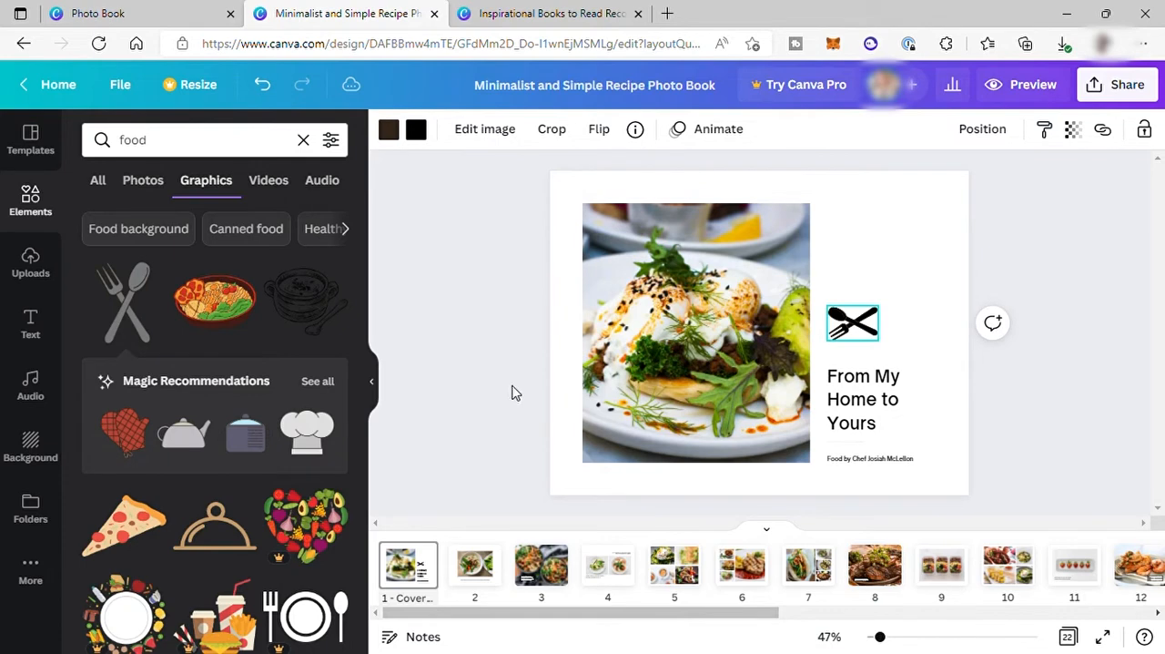
Add the OPEN sign graphic to the cover, shrunk and placed between the fork and spoon graphic and the title.
scroll(156, 357, down, 10)
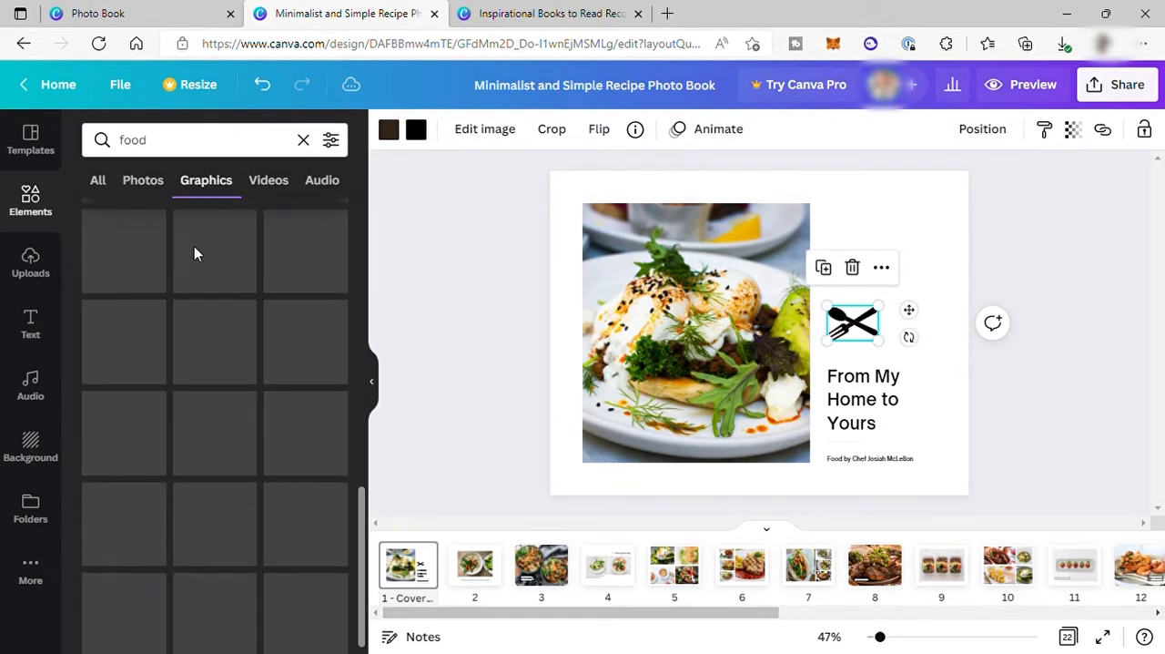
scroll(245, 528, down, 3)
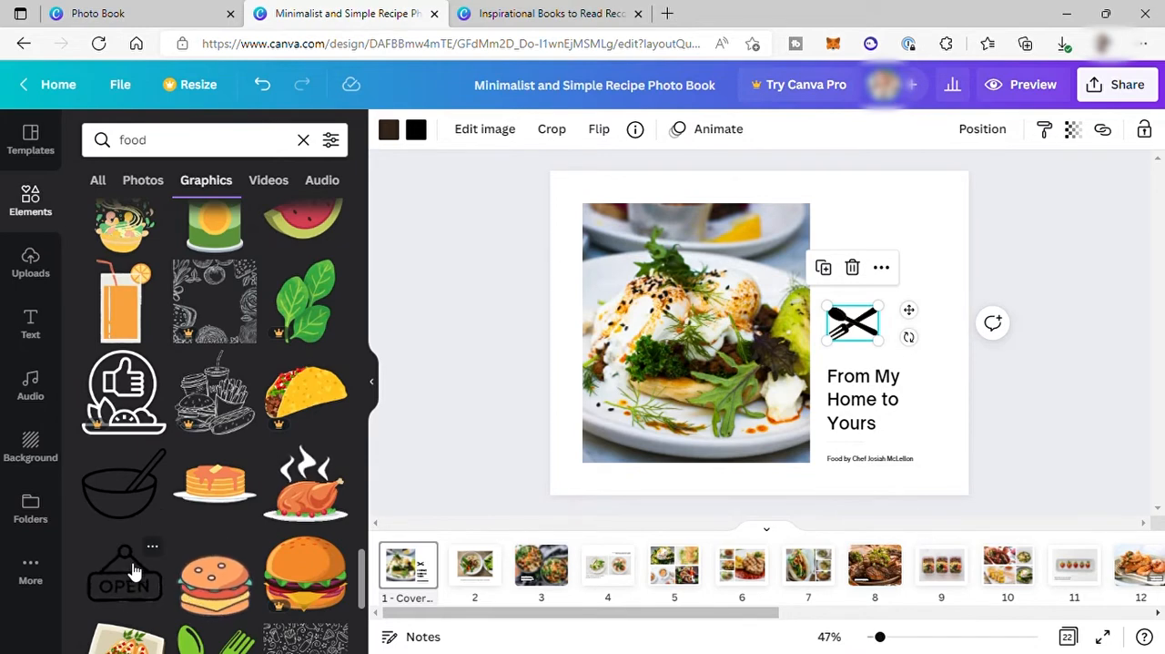
click(902, 380)
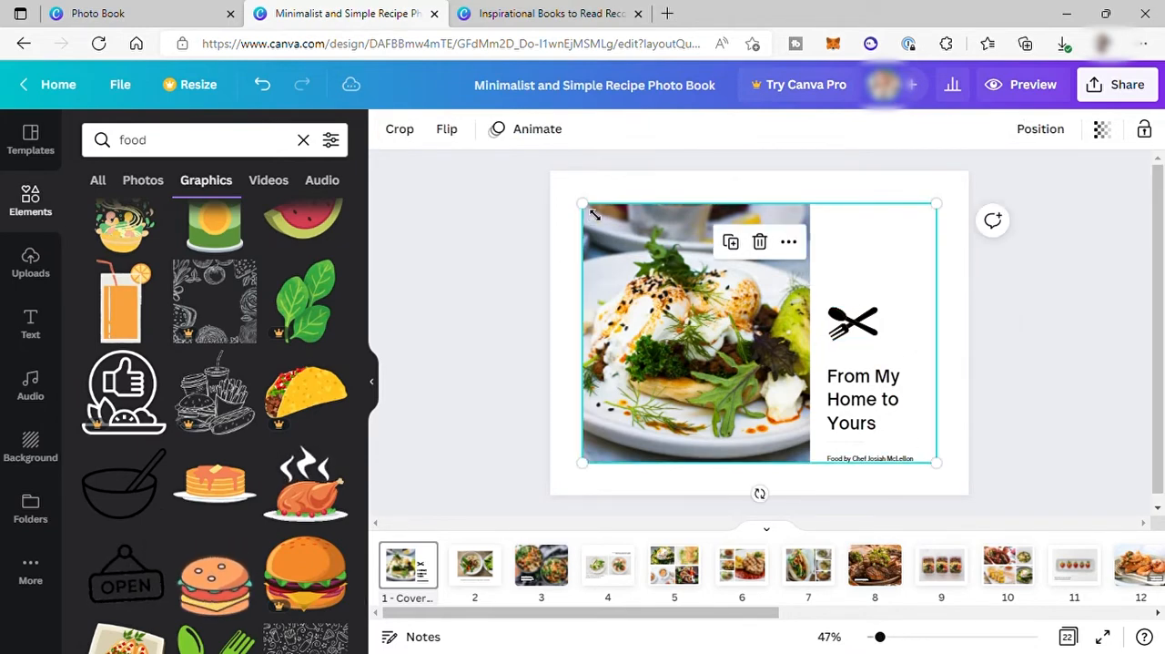
drag(593, 214, 859, 361)
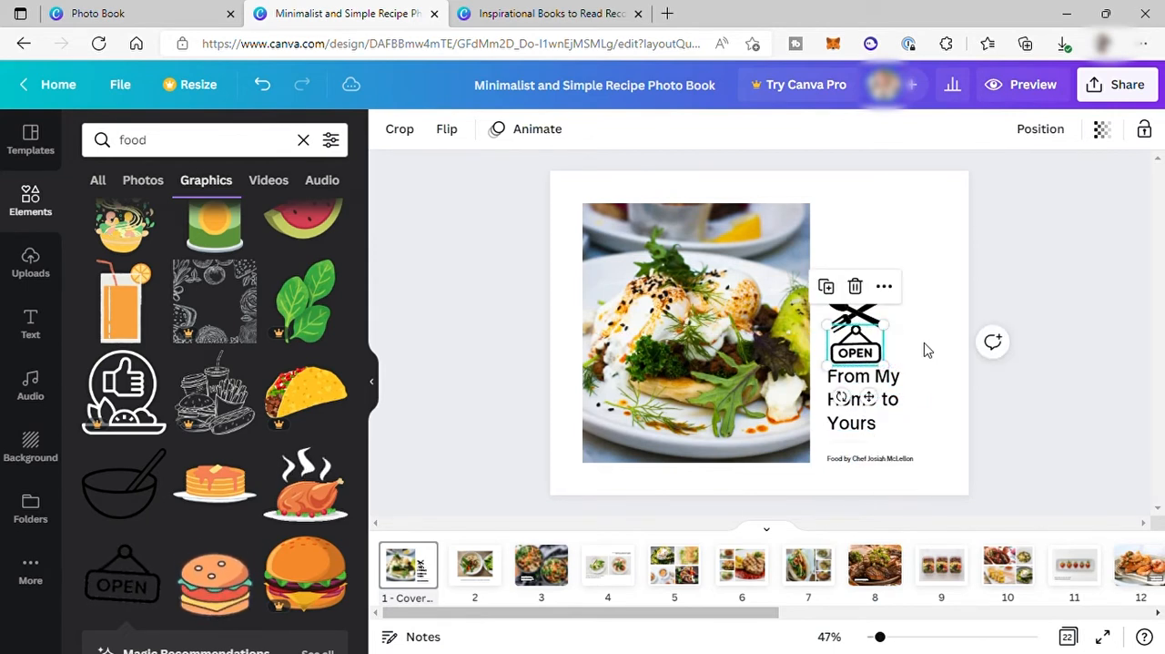
click(925, 342)
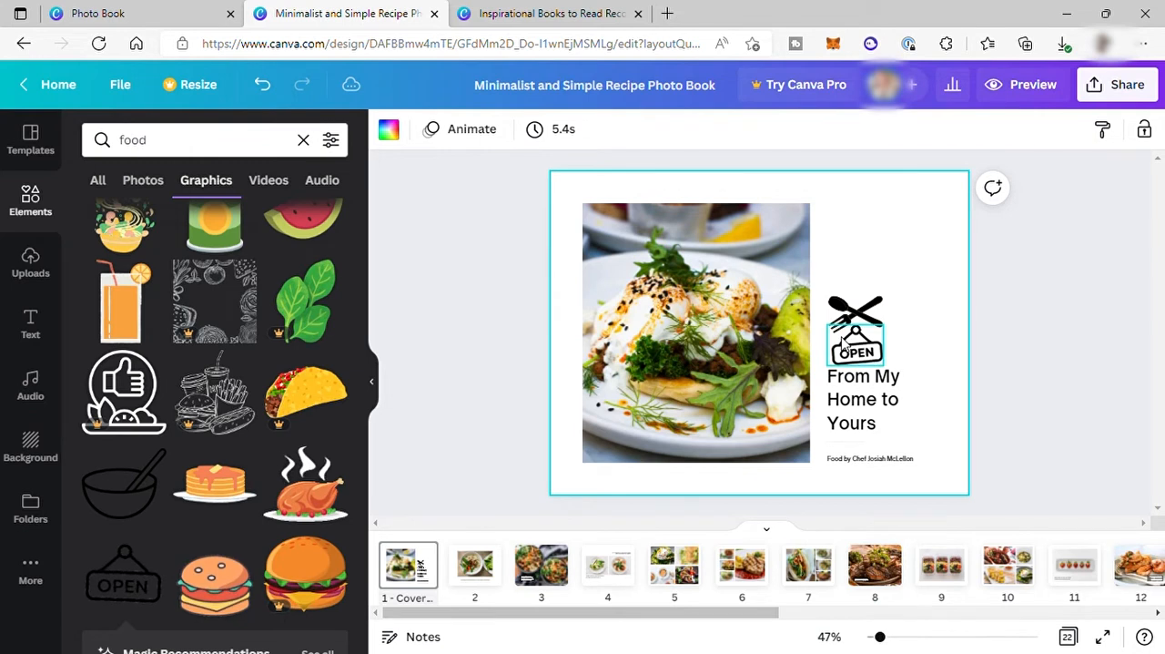
click(844, 344)
click(928, 330)
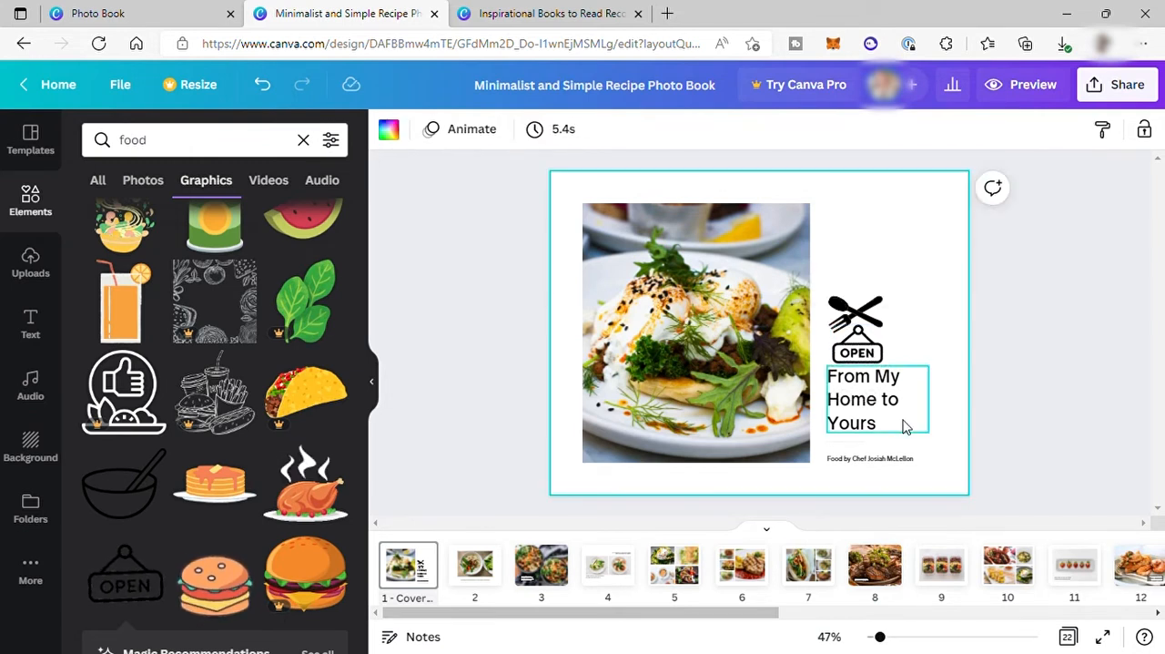
Nudge the fork and spoon graphic and the OPEN sign up to leave more room above the cover title.
click(851, 316)
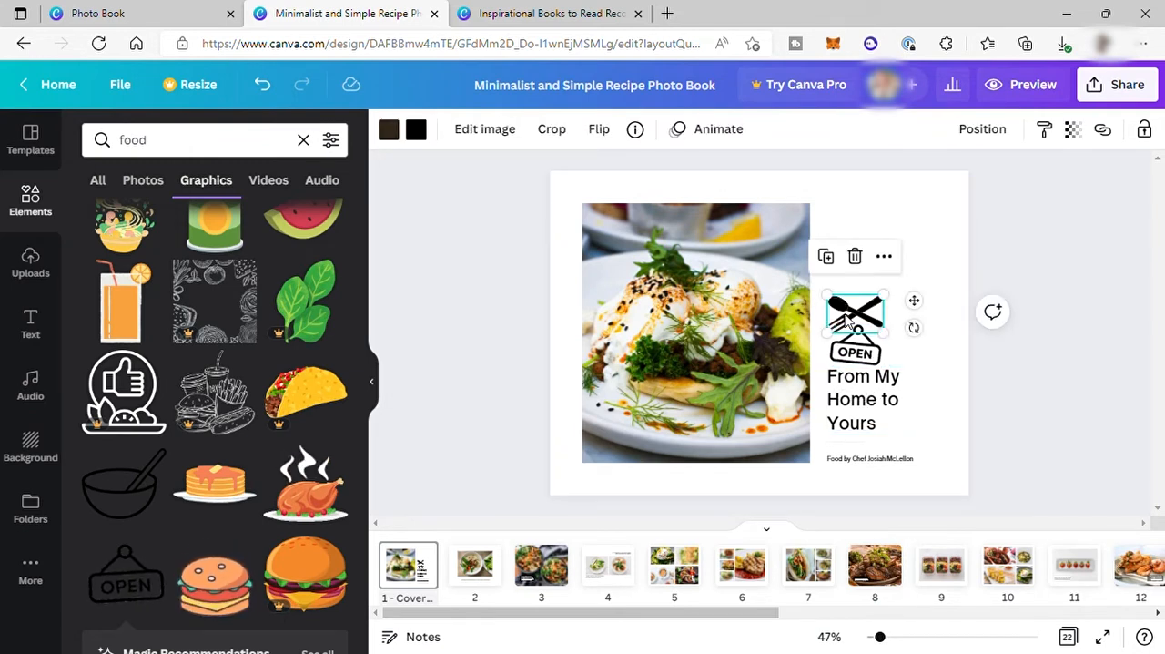
key(Up)
key(Up)
key(Up)
key(Up)
click(857, 352)
key(Up)
key(Up)
key(Up)
key(Up)
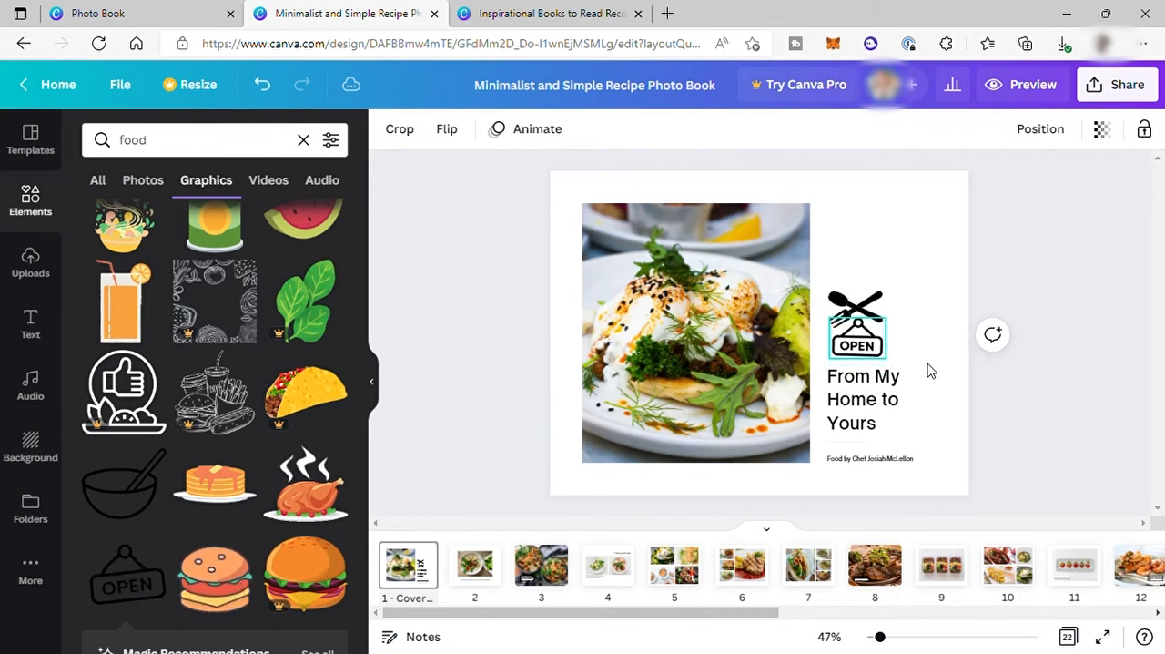
click(925, 371)
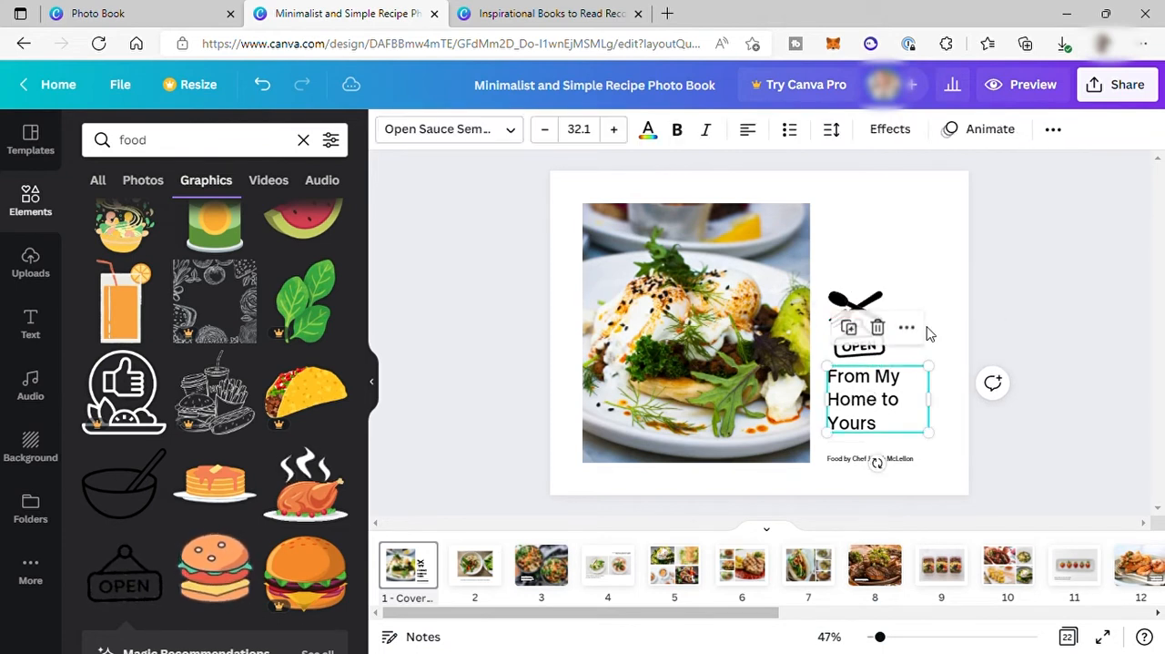
click(928, 334)
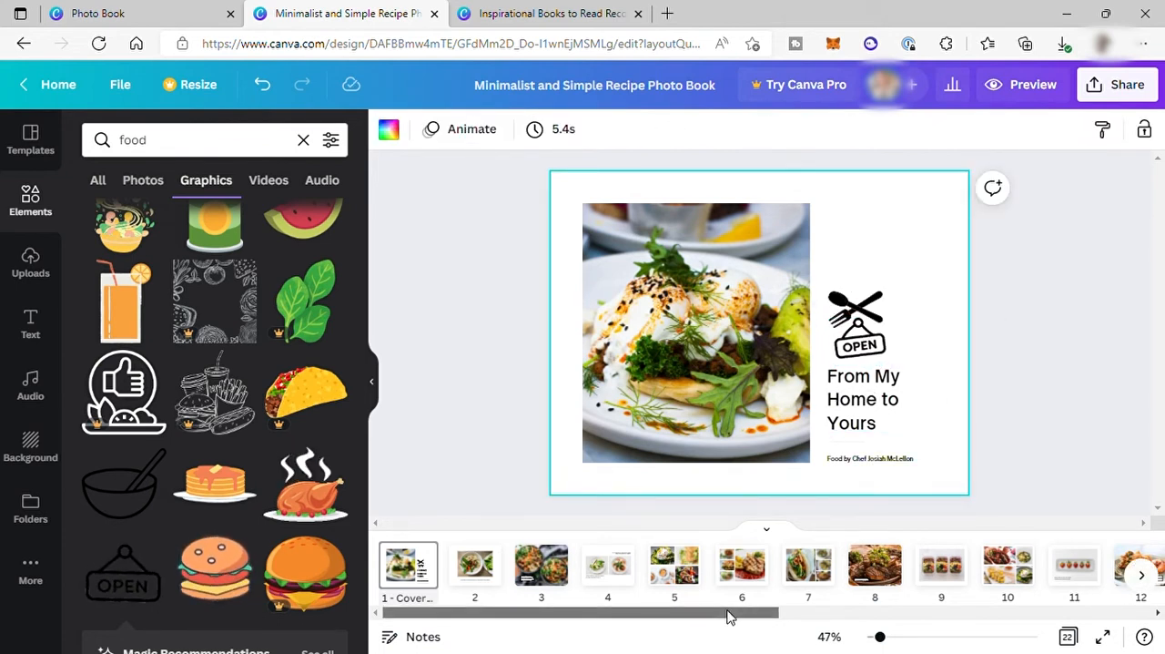
Look at the back cover and insert a blank page after page 21.
drag(652, 616, 1023, 624)
click(1042, 555)
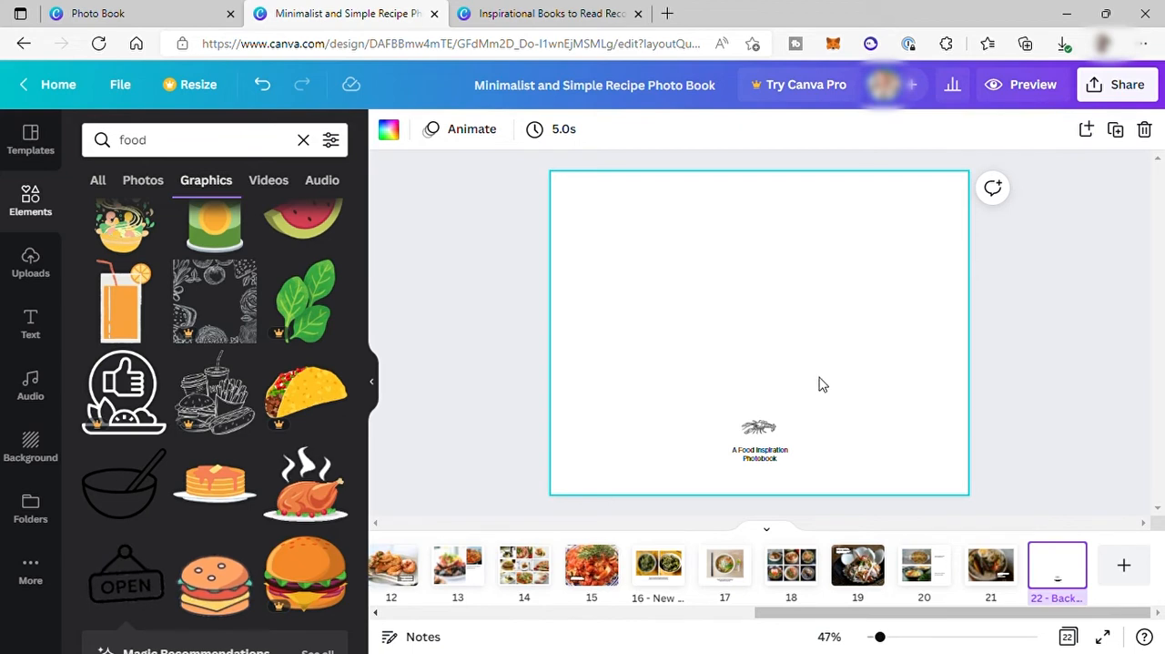
click(989, 570)
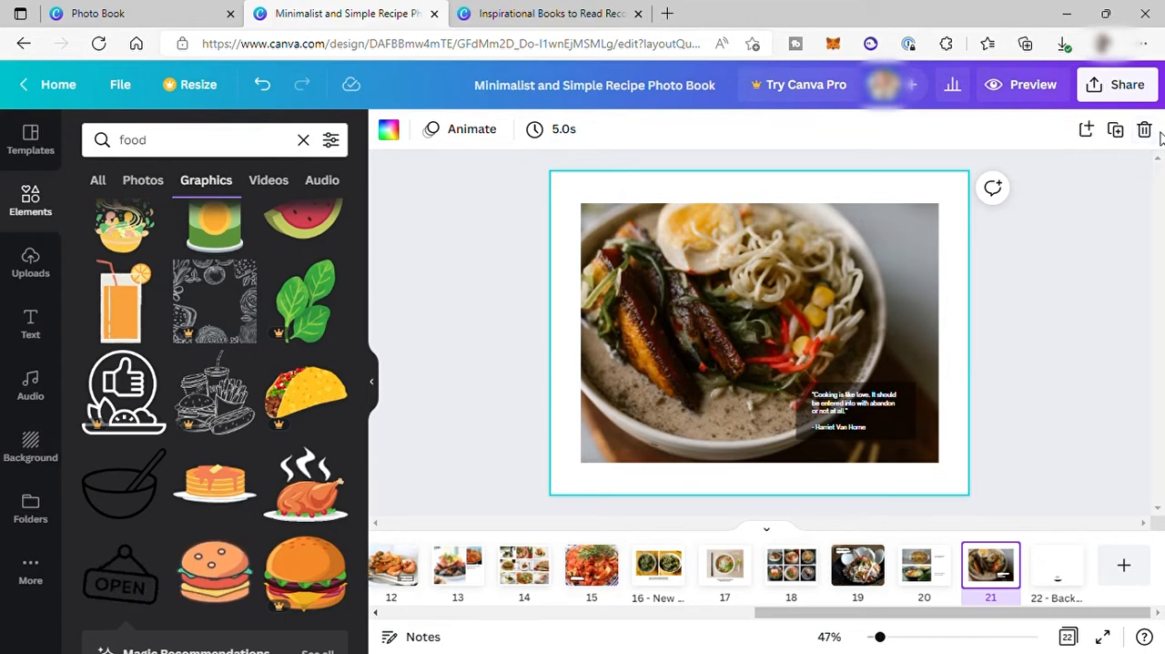
click(1085, 132)
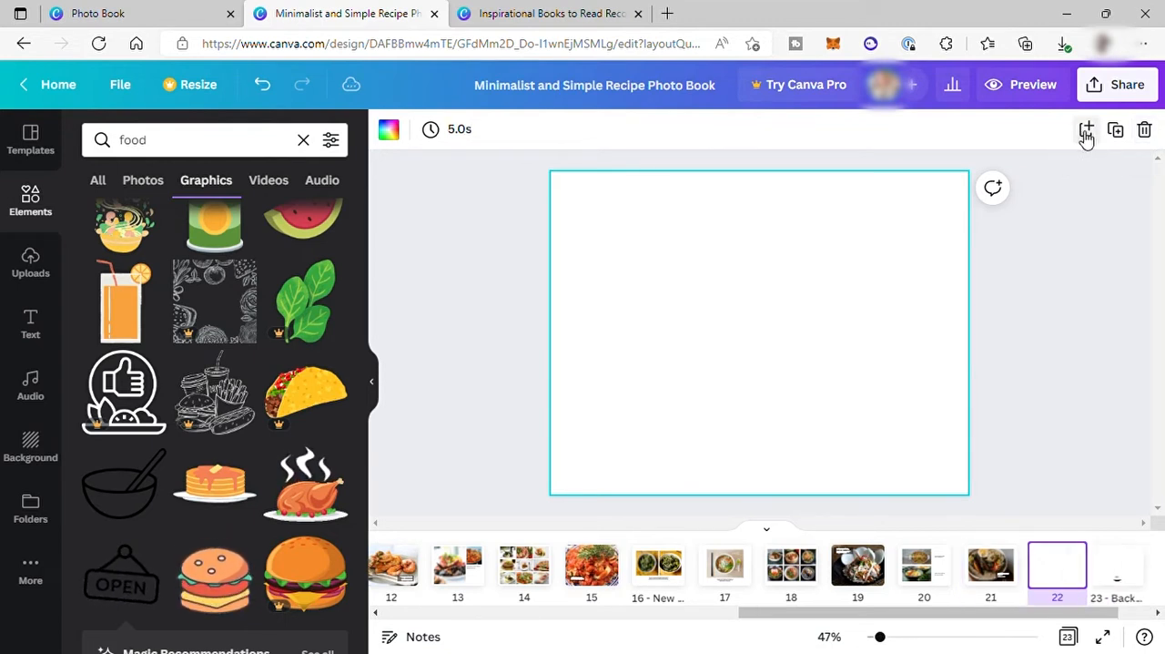
Add the uploaded food platter photo to the blank page 22, on the right part of the page.
click(30, 264)
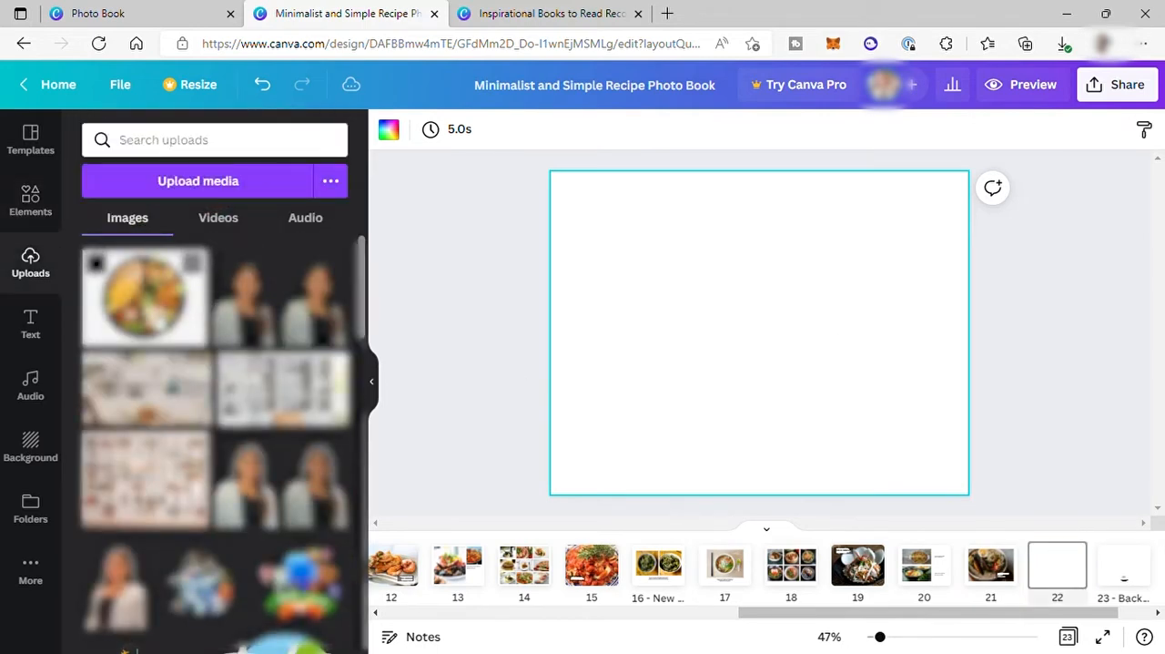
click(145, 296)
drag(829, 336, 899, 343)
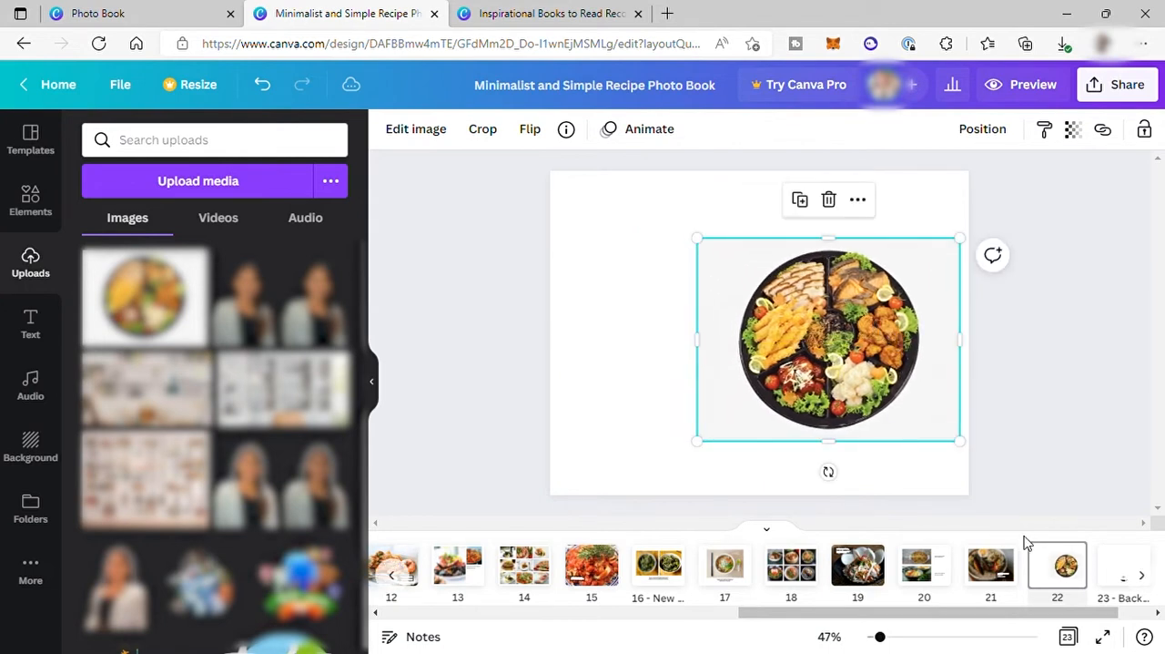
Copy the quote box from page 21 to page 22, enlarge it and place it overlapping the platter photo's left edge.
click(993, 572)
click(844, 417)
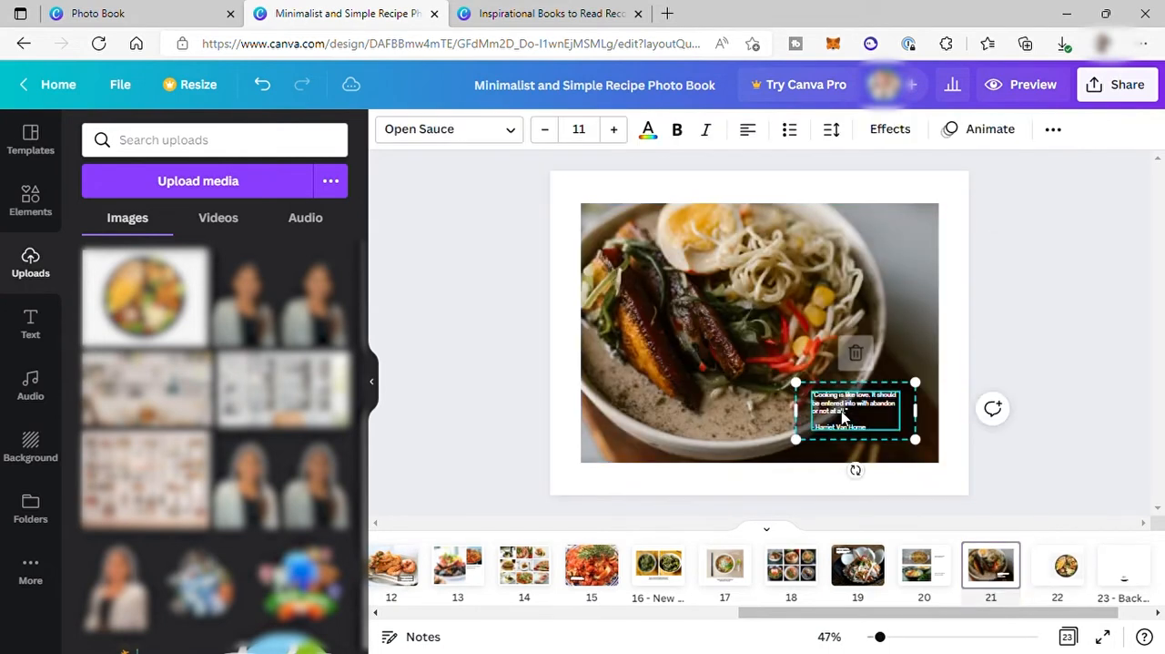
click(1065, 569)
key(ctrl+v)
drag(830, 424, 620, 278)
drag(700, 294, 768, 328)
Replace the quote in the copied box with "Miy Favoritye Sea Foods in One Platter.".
double_click(692, 312)
key(BackSpace)
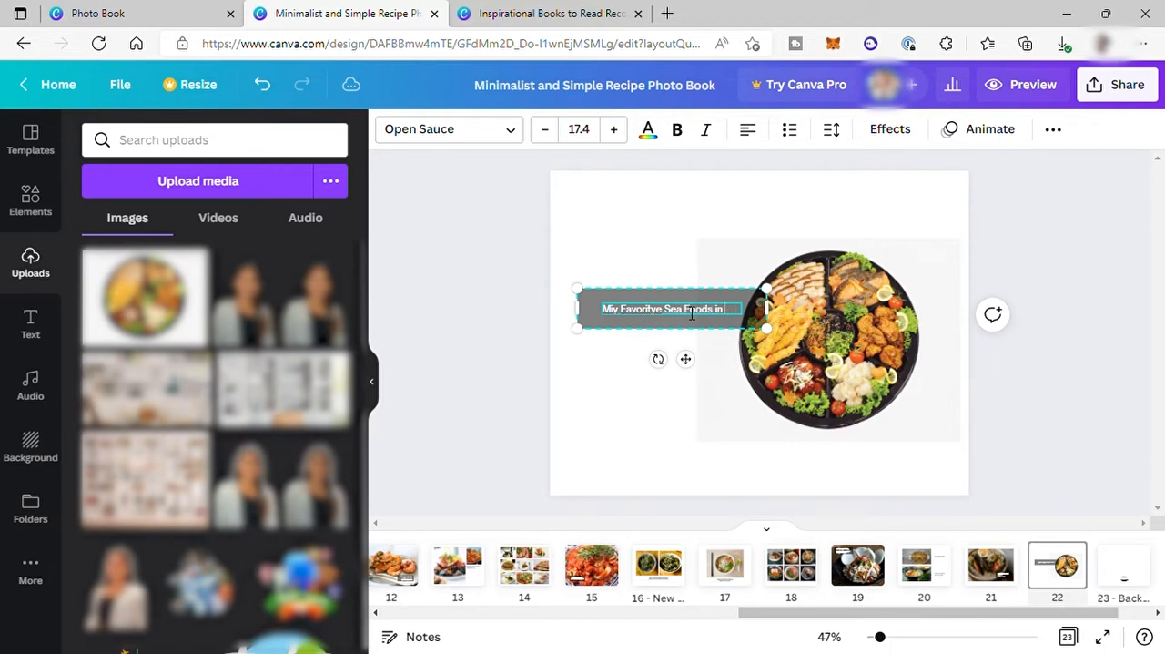
text(ne Platter.)
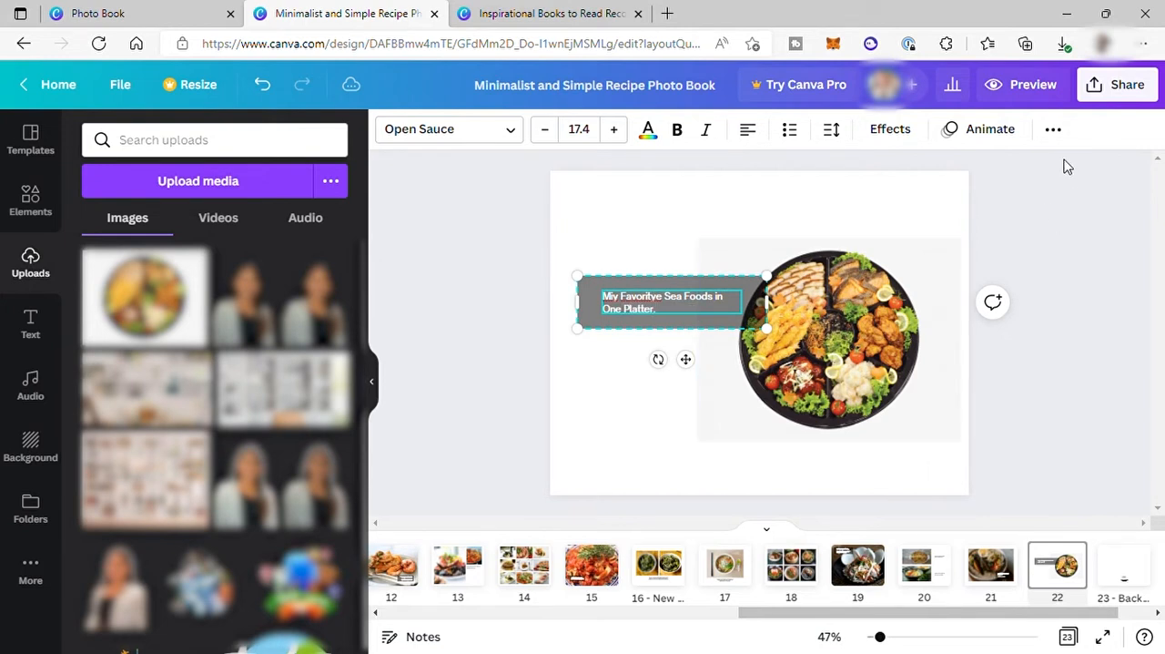
Find Simplebooklet among all the sharing options and save all 23 pages of the design to it.
click(1140, 95)
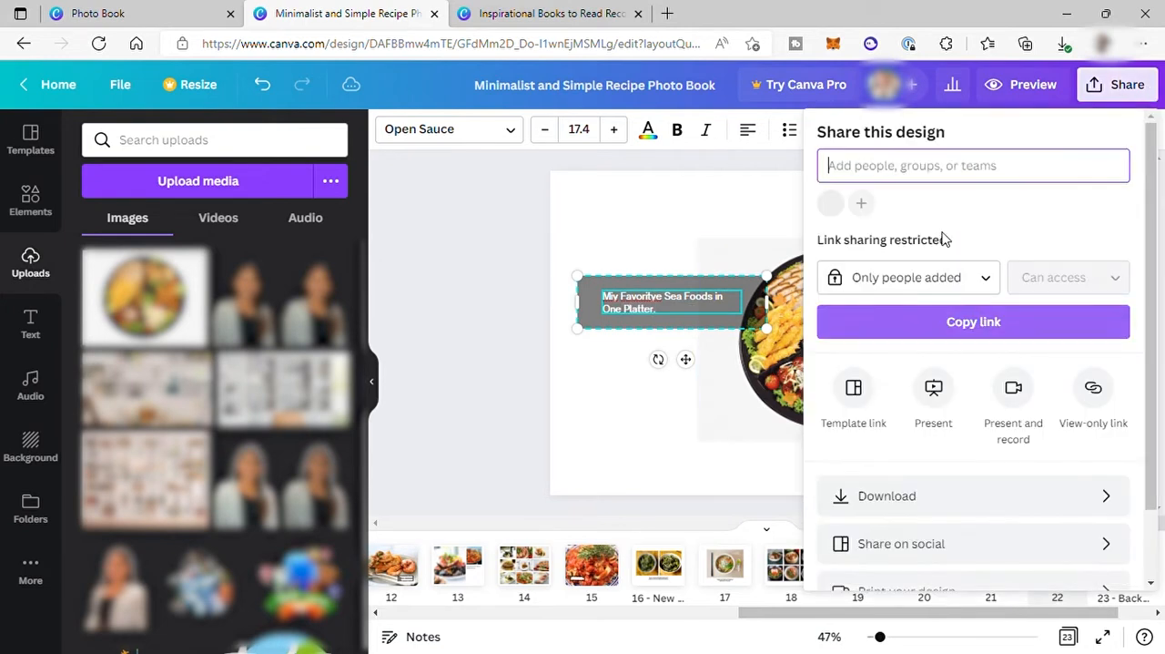
scroll(965, 535, down, 1)
click(925, 558)
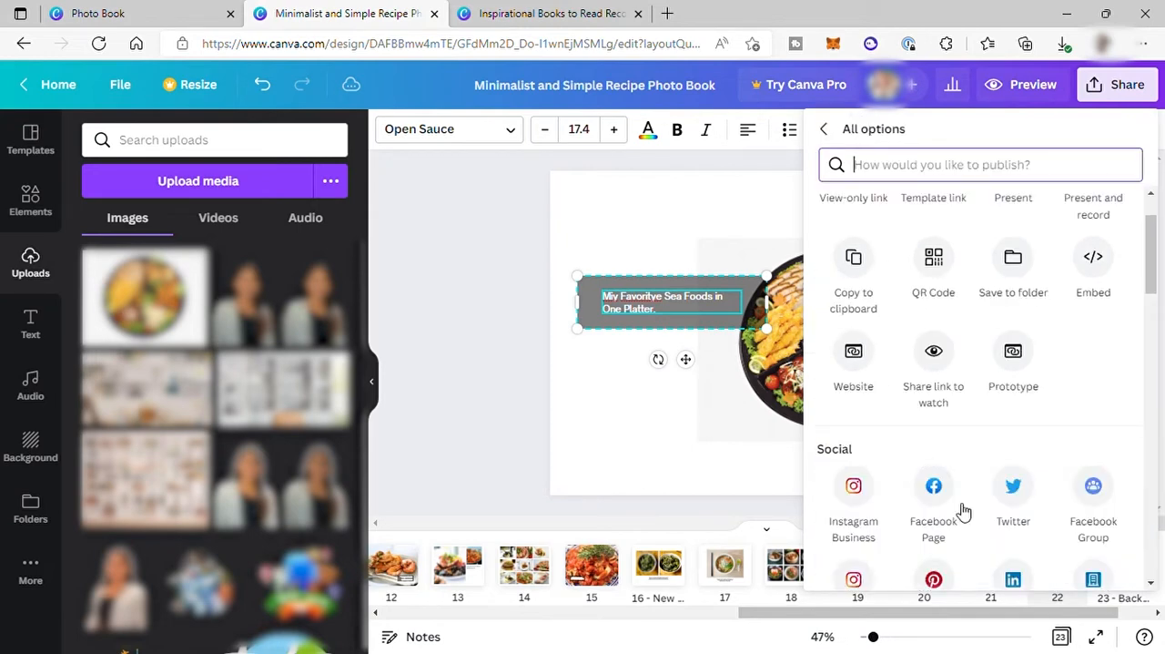
scroll(916, 464, down, 3)
scroll(1038, 397, down, 5)
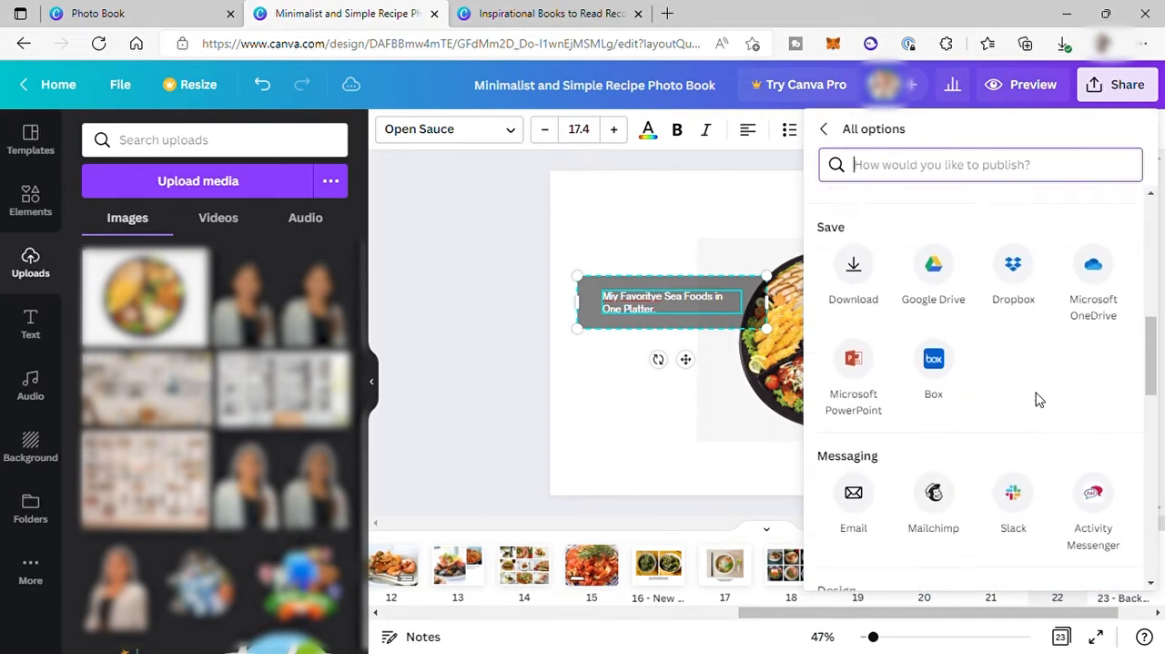
click(854, 429)
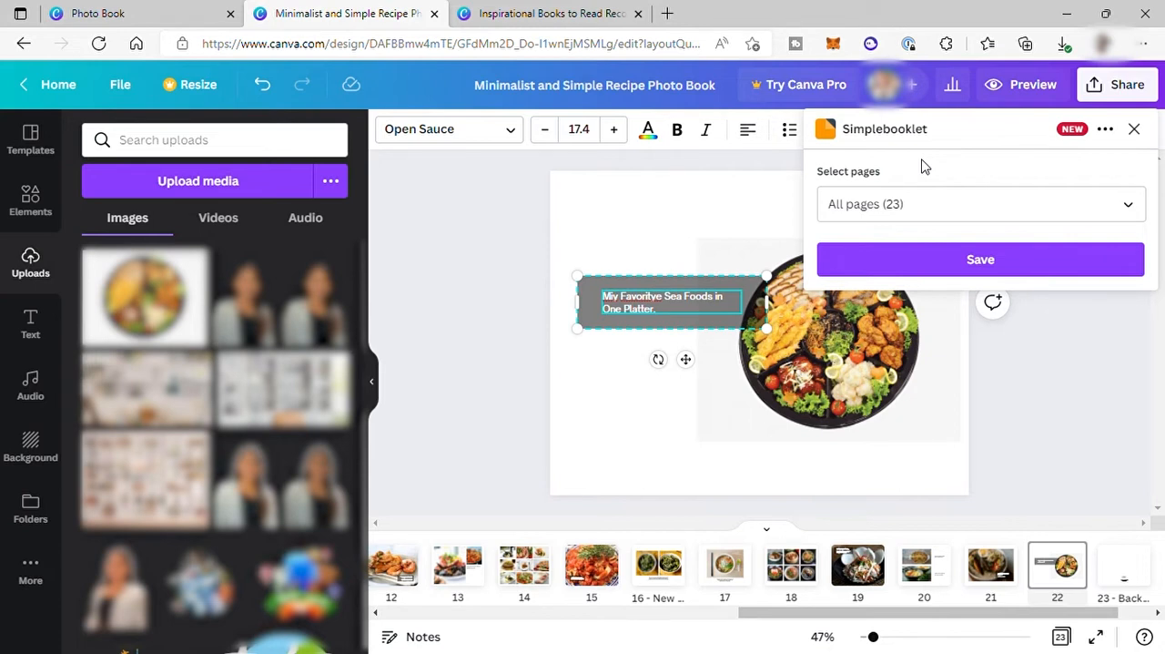
click(979, 266)
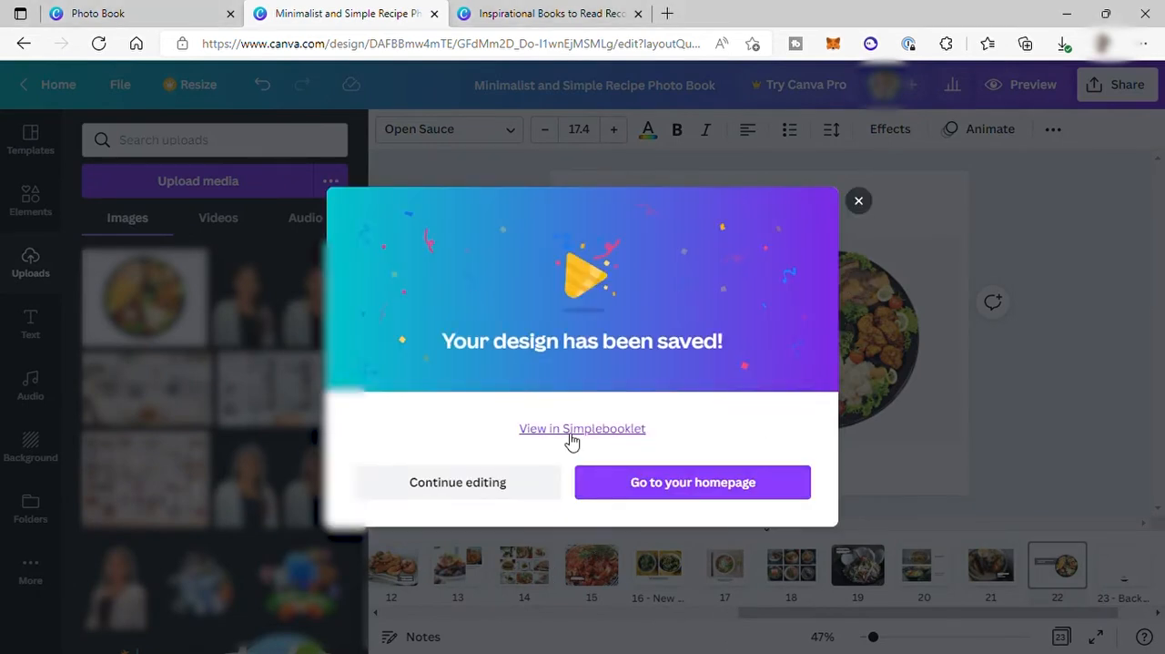
View the saved design in Simplebooklet and replace the booklet title with "My Restaurant Menu".
click(569, 430)
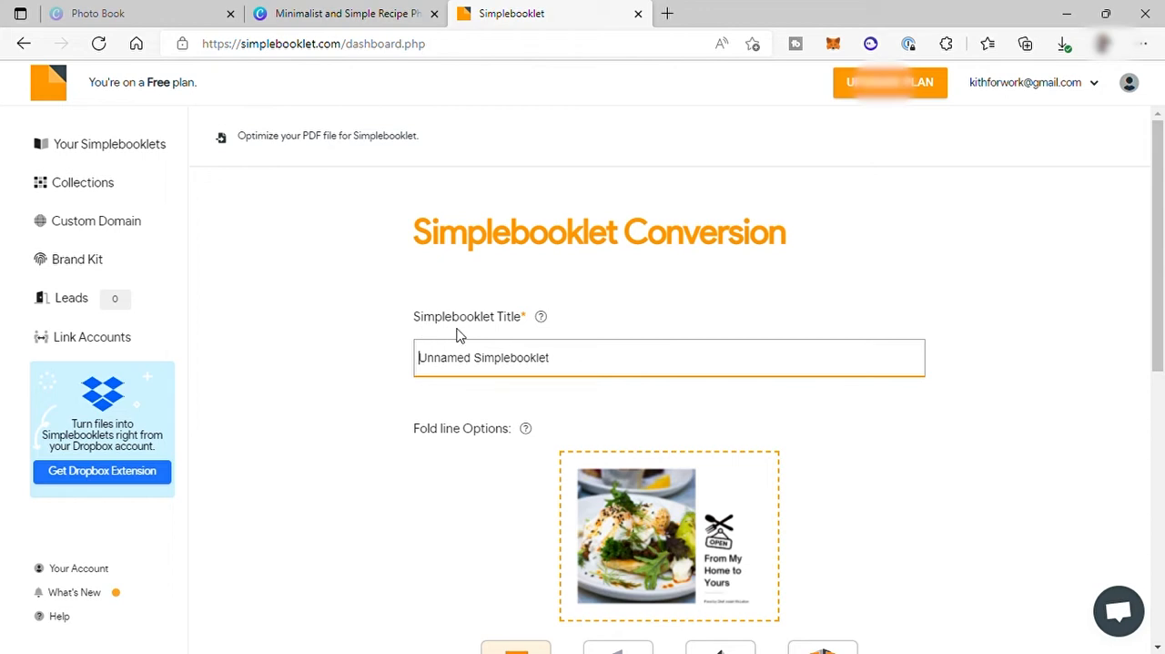
click(573, 369)
drag(573, 370, 386, 361)
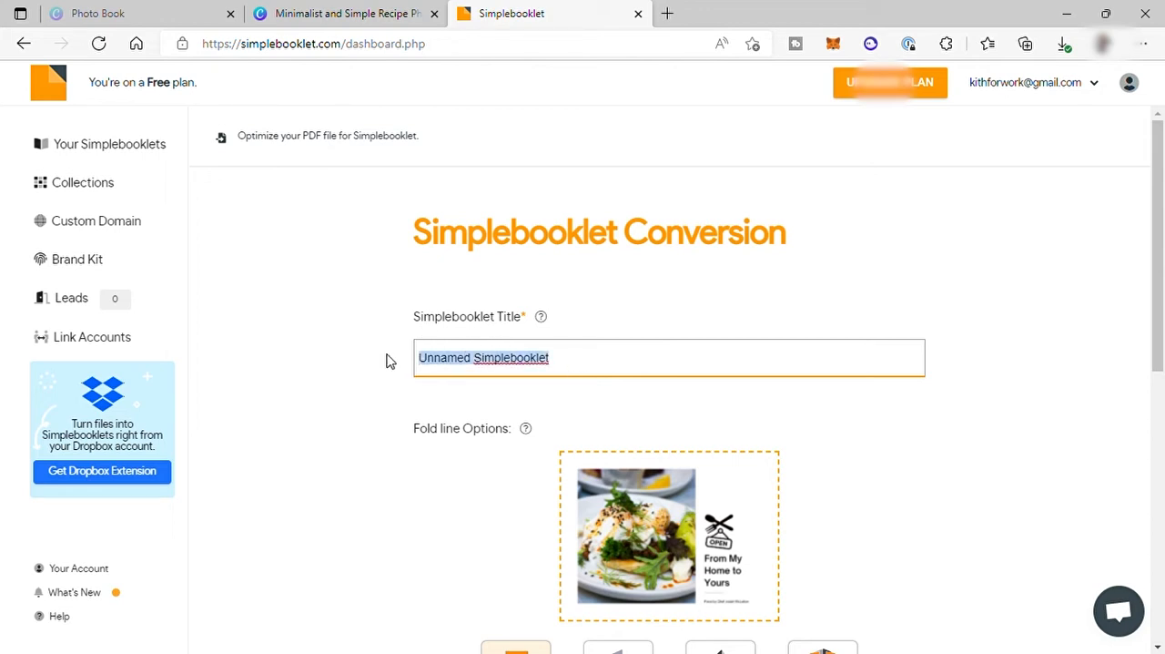
key(BackSpace)
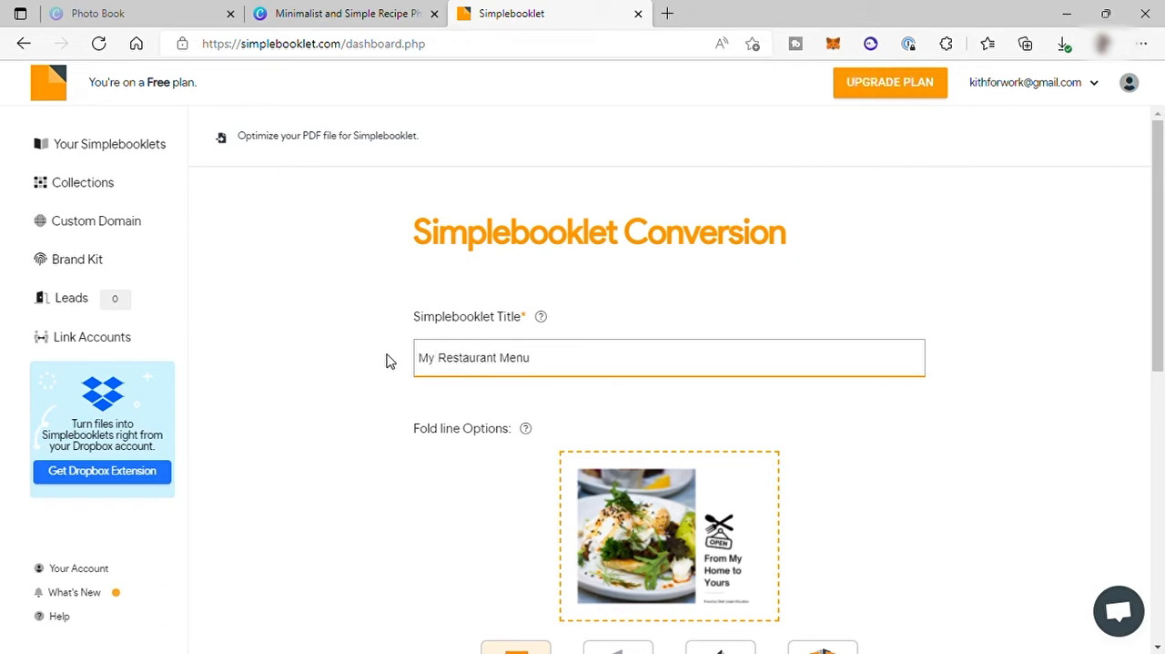
Try the Bifold, Trifold and Foldgate fold line options, return to No Fold, and convert the design into a Simplebooklet.
scroll(583, 417, down, 2)
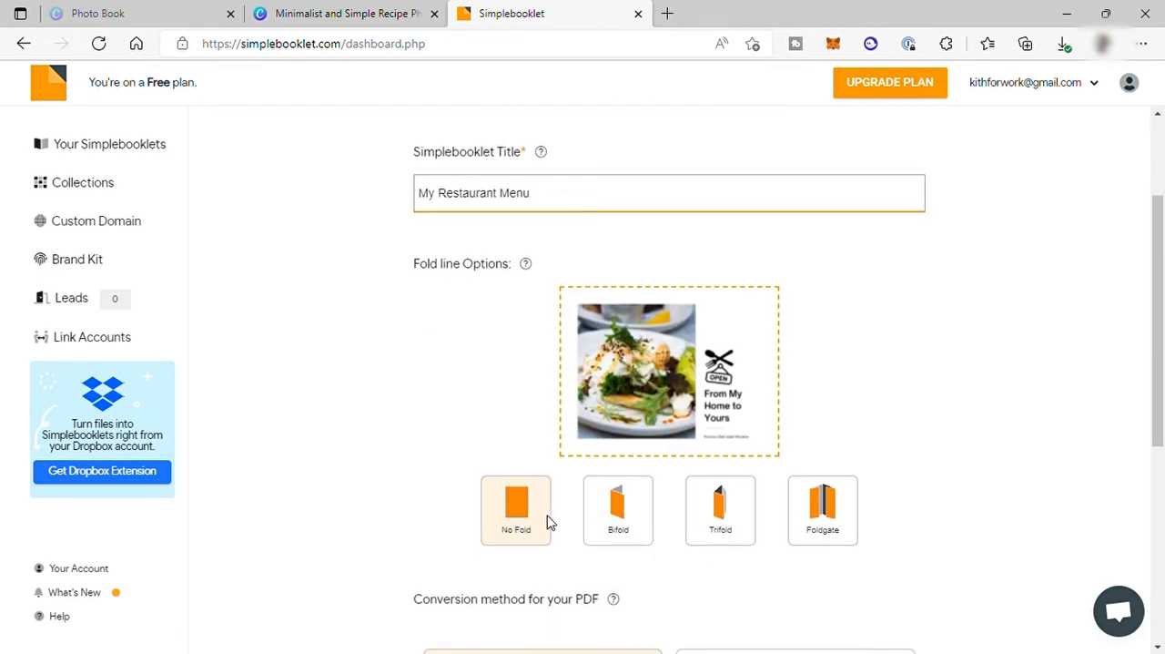
click(601, 519)
click(738, 520)
click(842, 515)
click(501, 525)
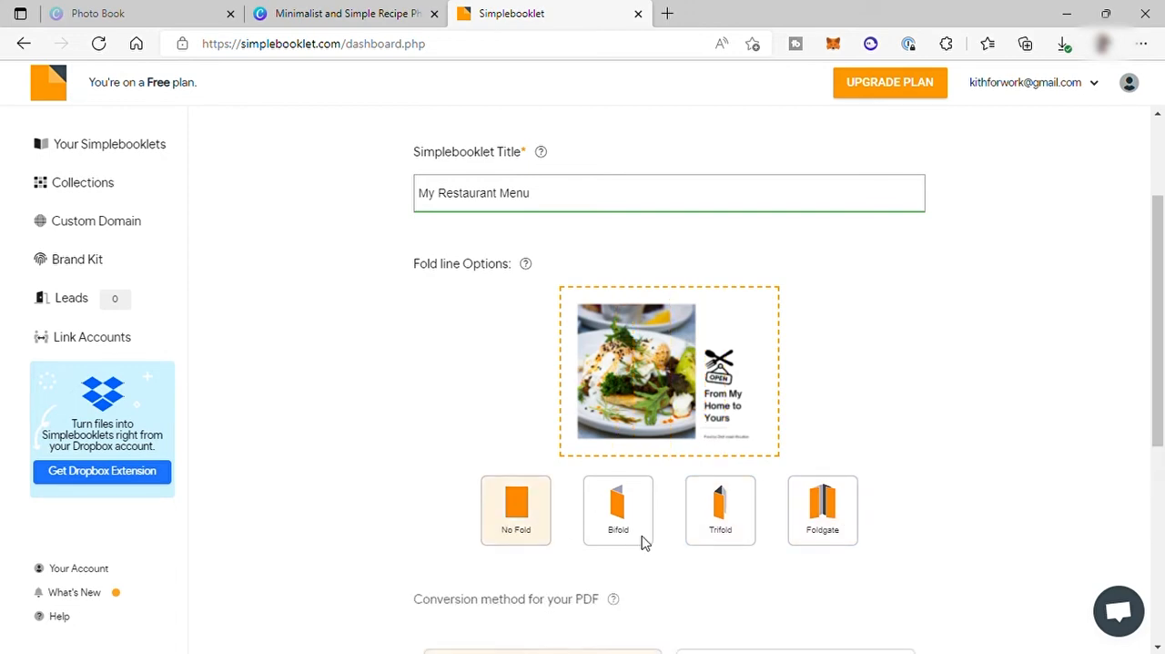
scroll(643, 539, down, 4)
click(472, 554)
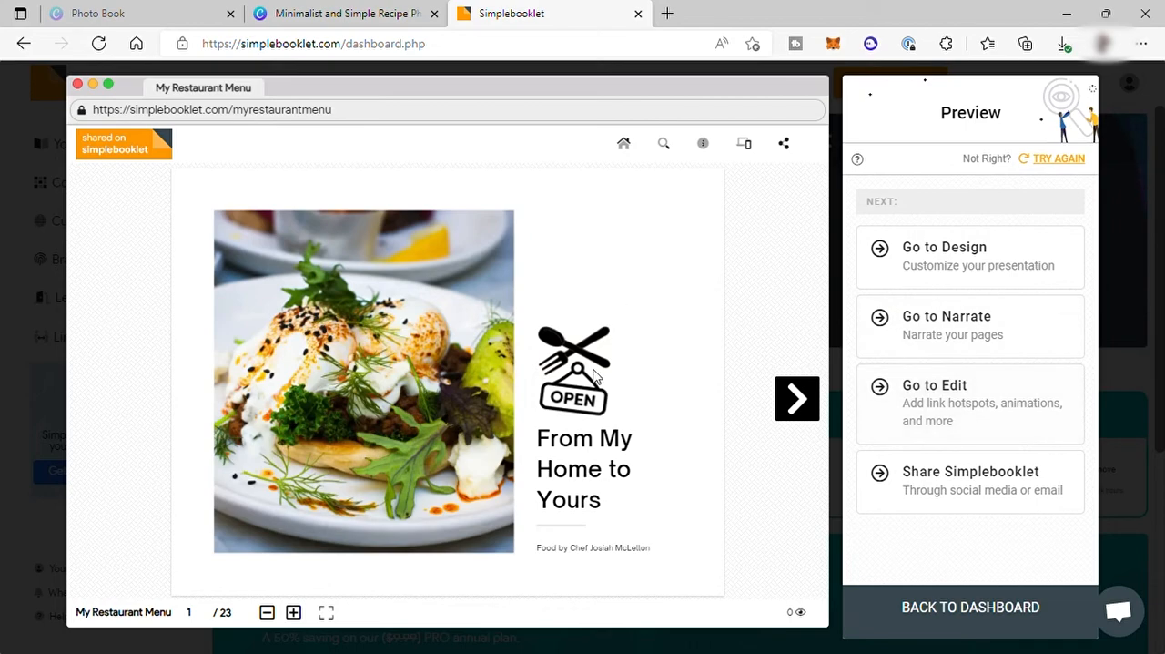
Page forward and back in the preview to check how the converted booklet flips.
click(808, 401)
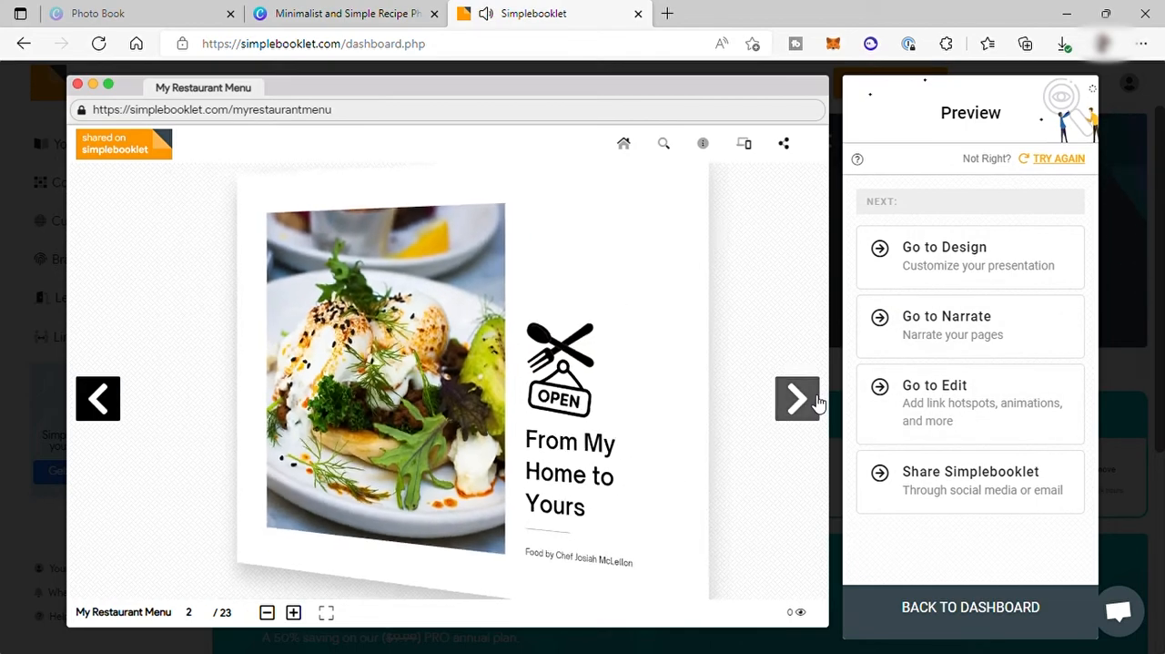
click(100, 399)
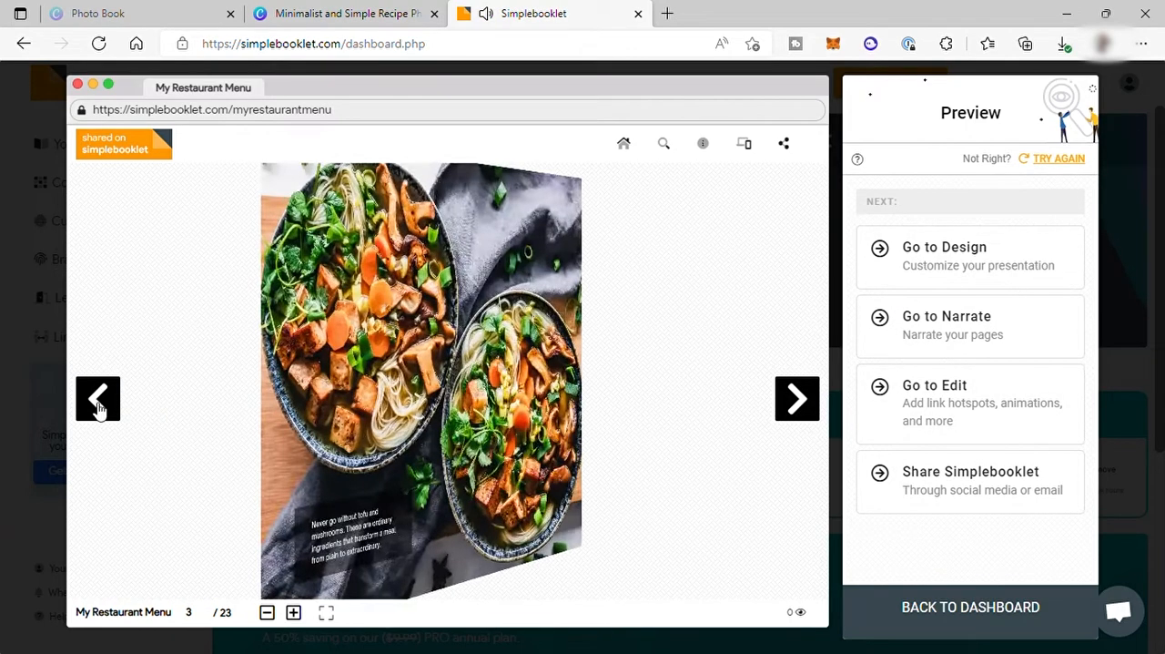
click(102, 399)
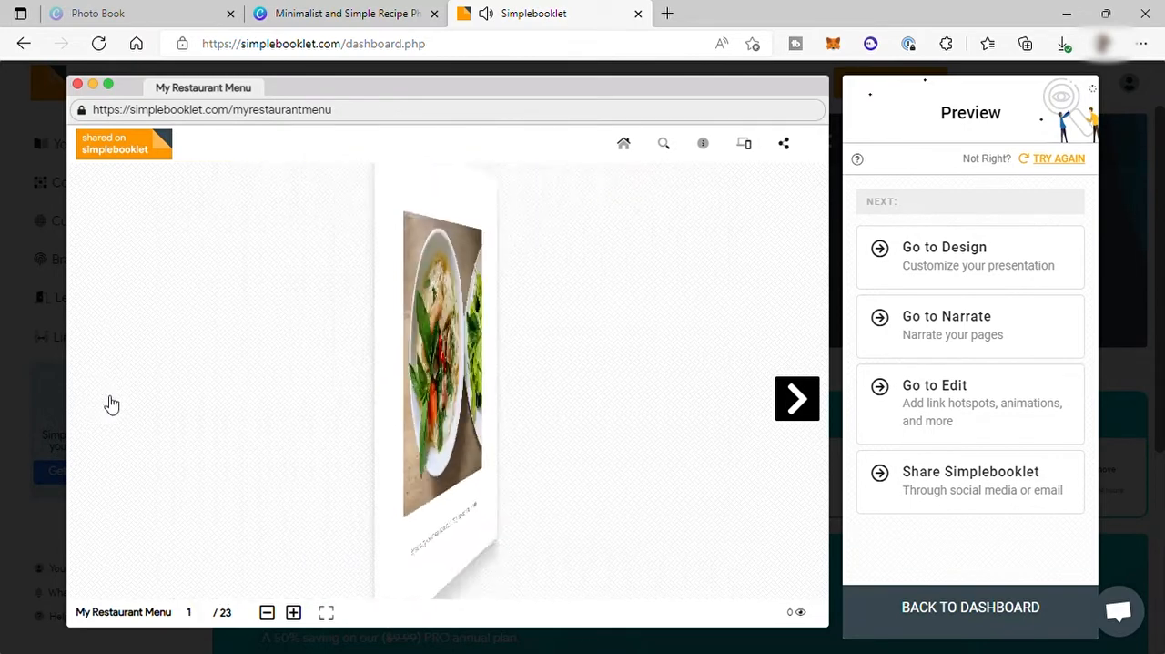
Go to the Design stage, apply the Table theme to the booklet and dismiss the completion notice.
click(913, 282)
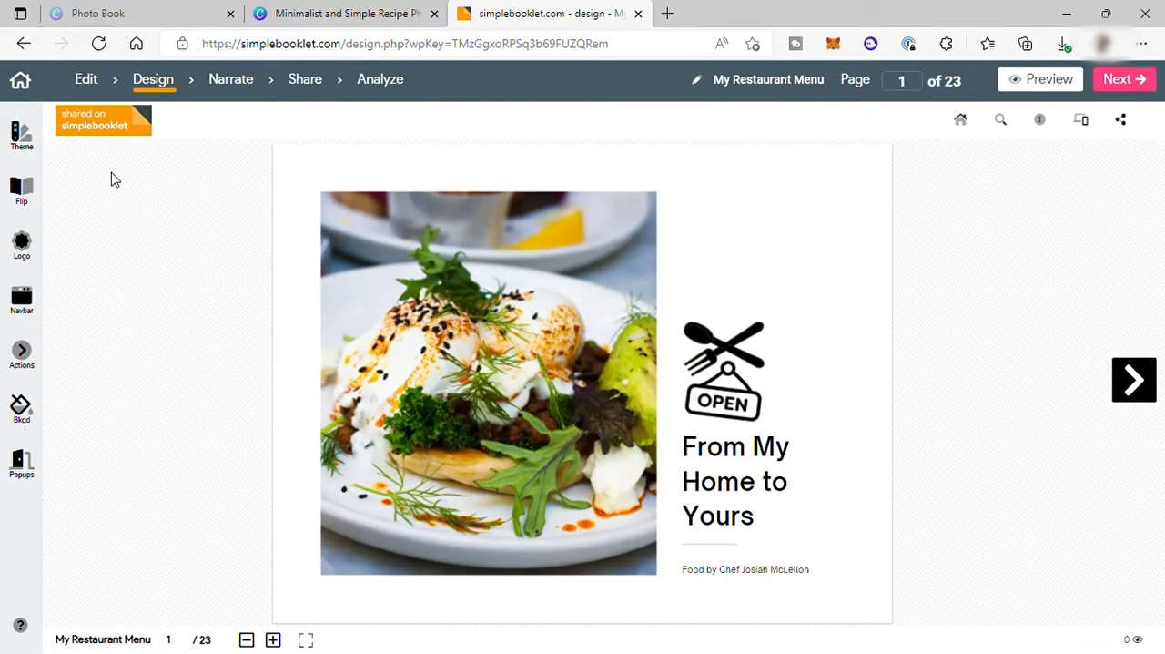
click(24, 146)
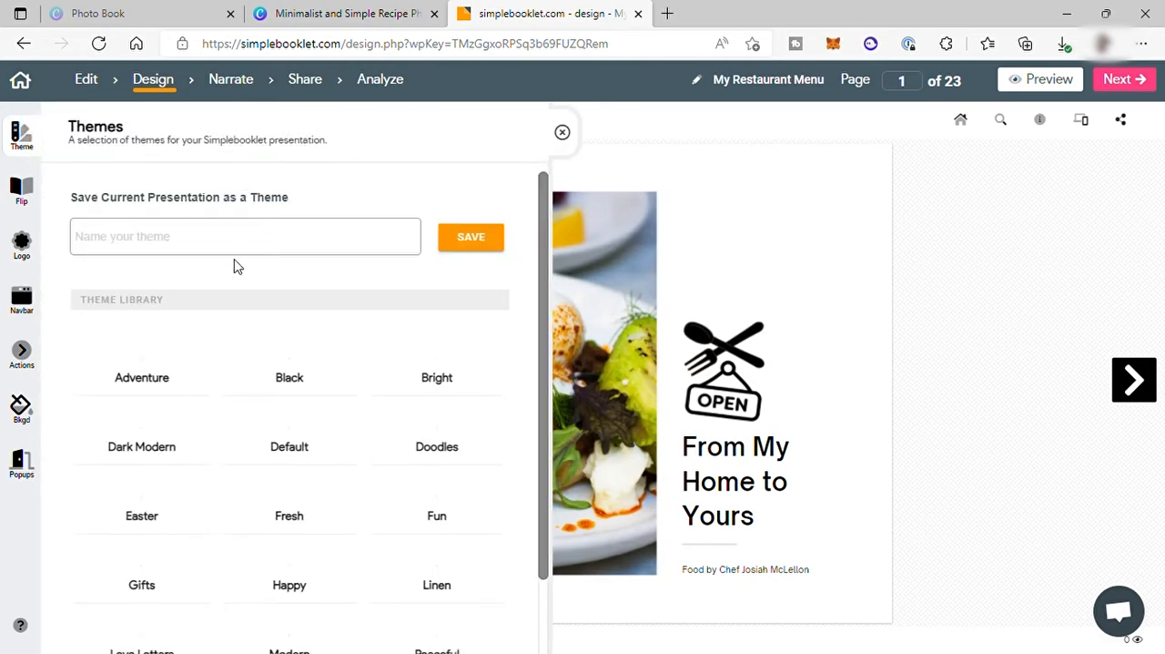
scroll(195, 360, down, 5)
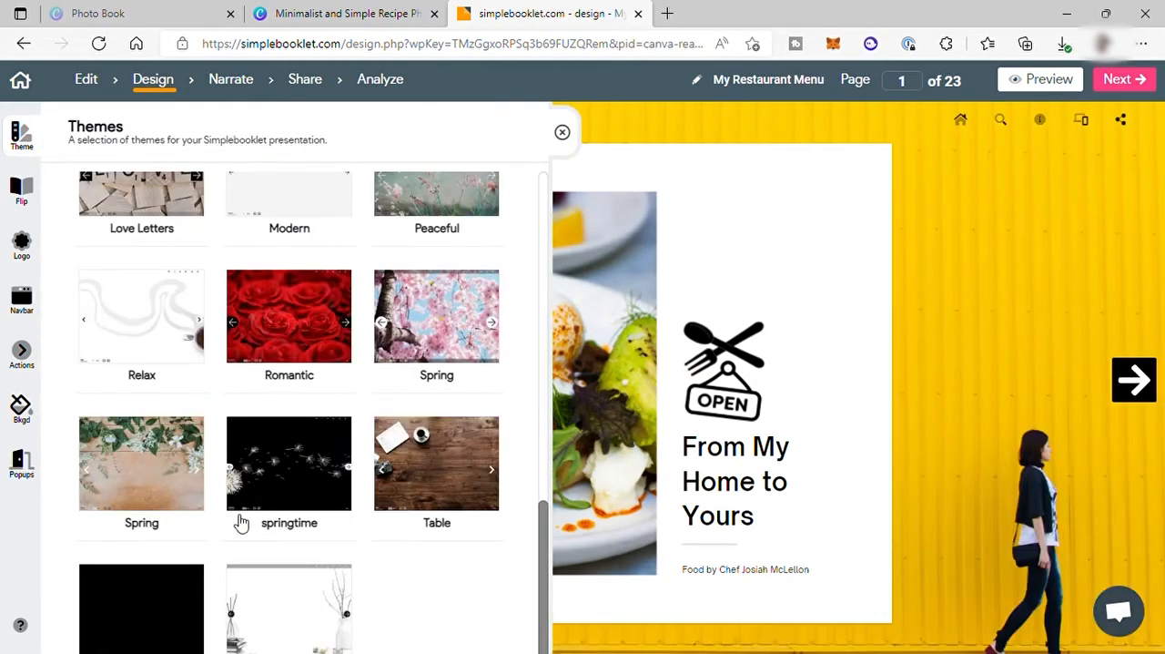
click(429, 481)
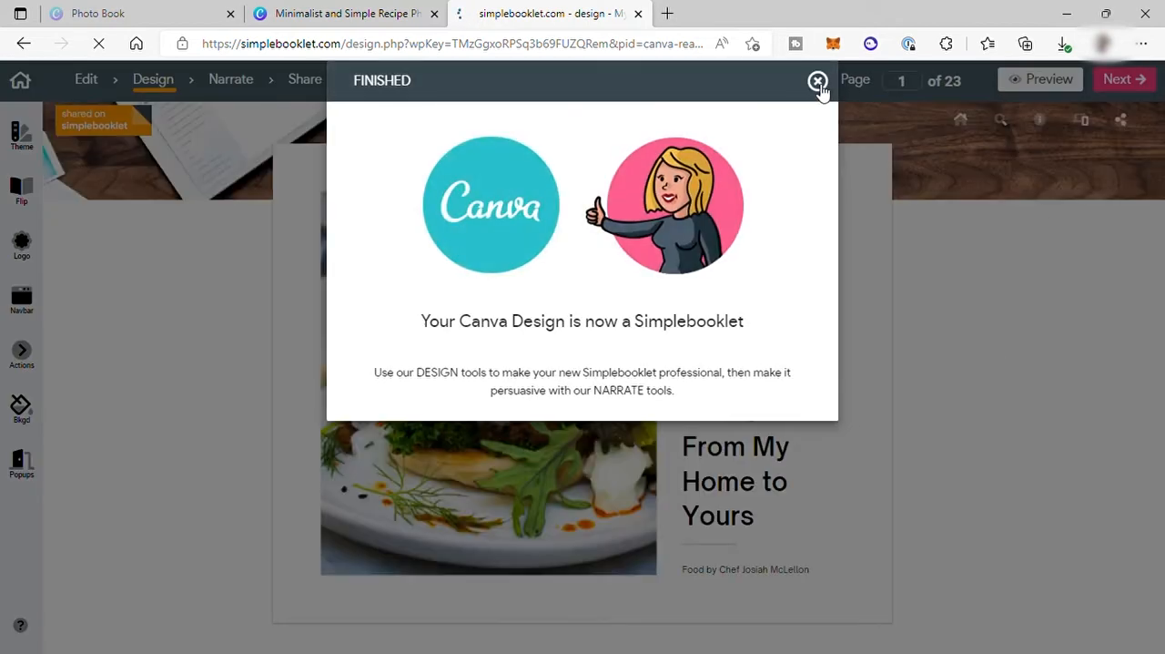
click(818, 82)
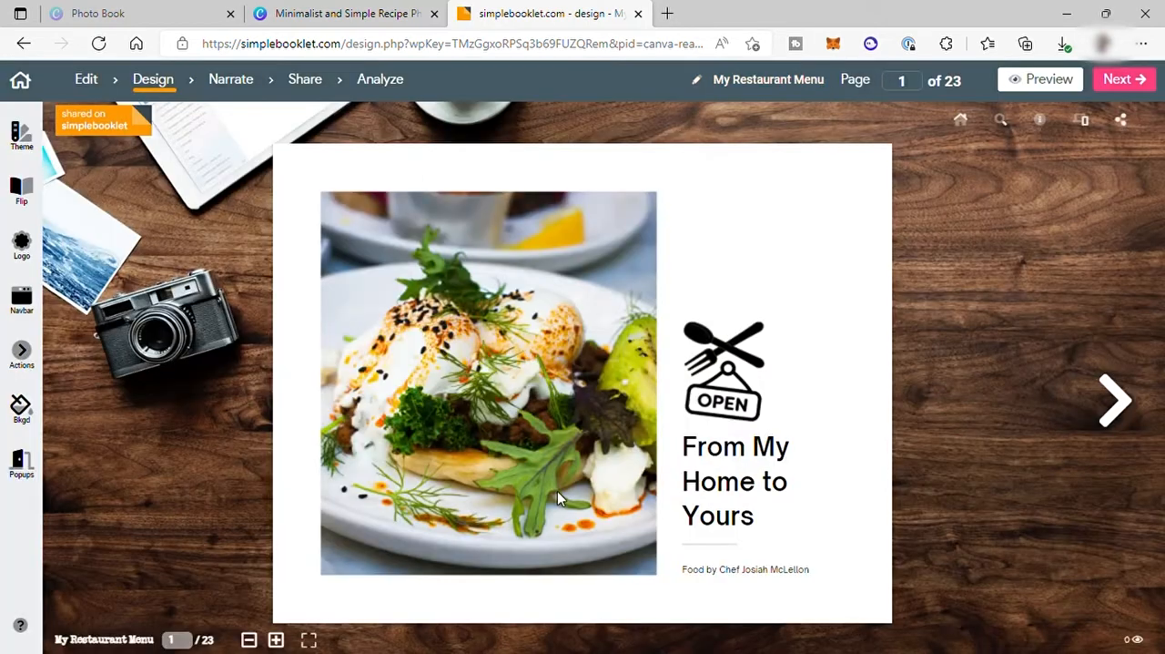
Set the booklet's desktop single-page transition to Page Curl and dismiss the completion notice.
click(20, 191)
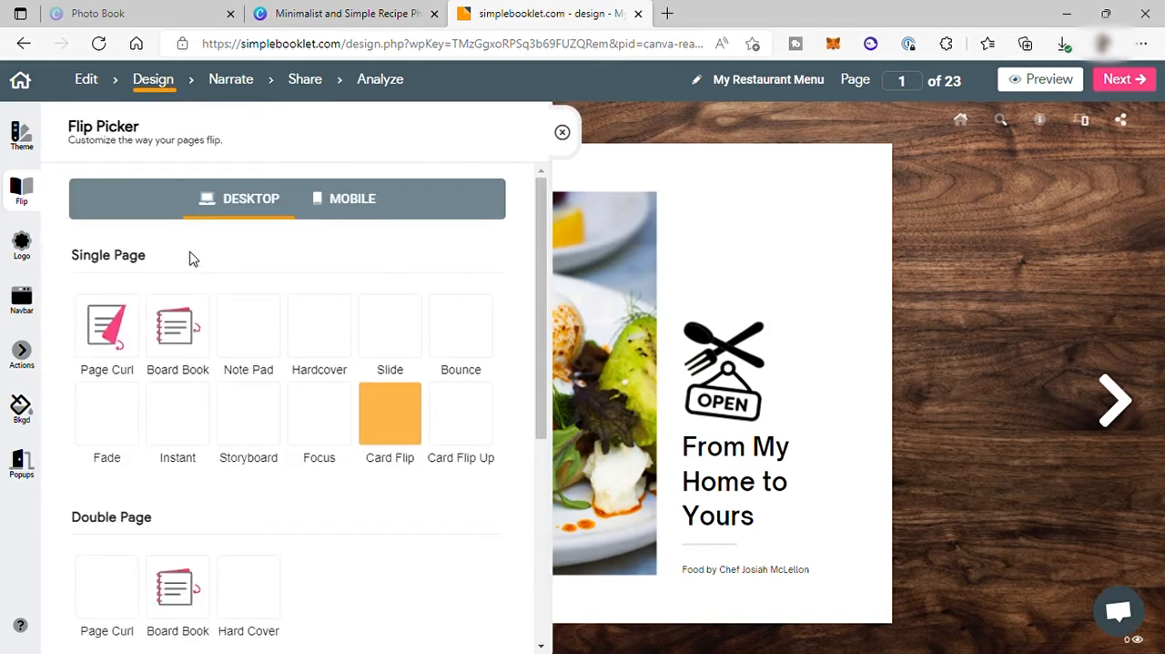
click(114, 346)
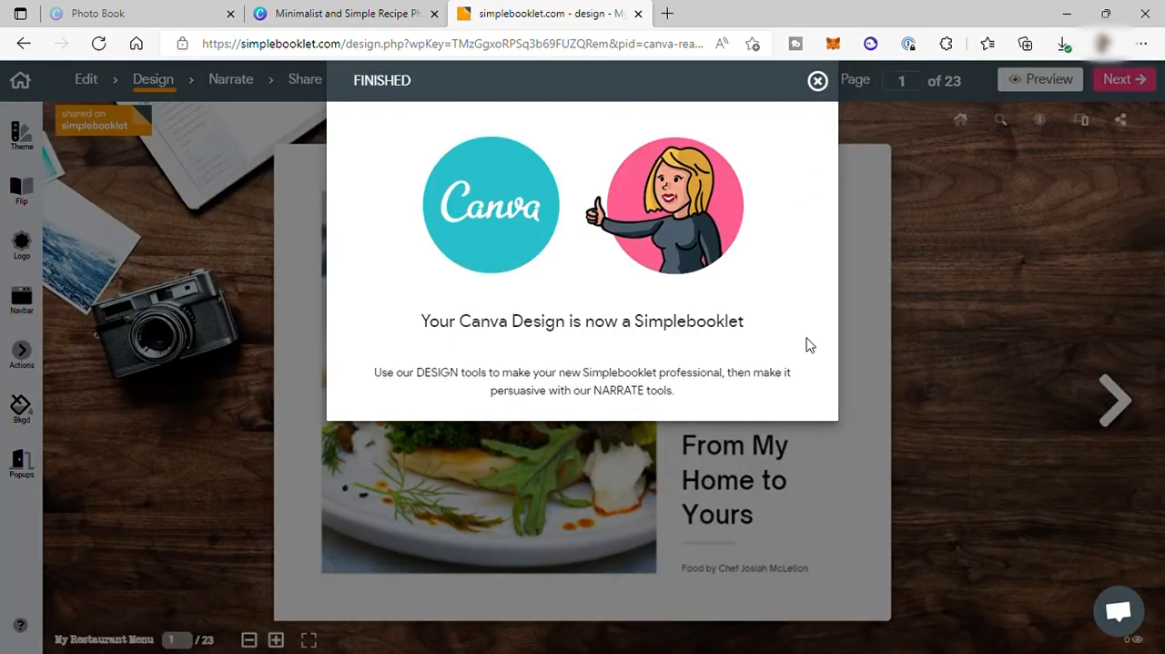
click(818, 80)
Flip forward from the cover to page 7 to check the page transition.
click(1116, 407)
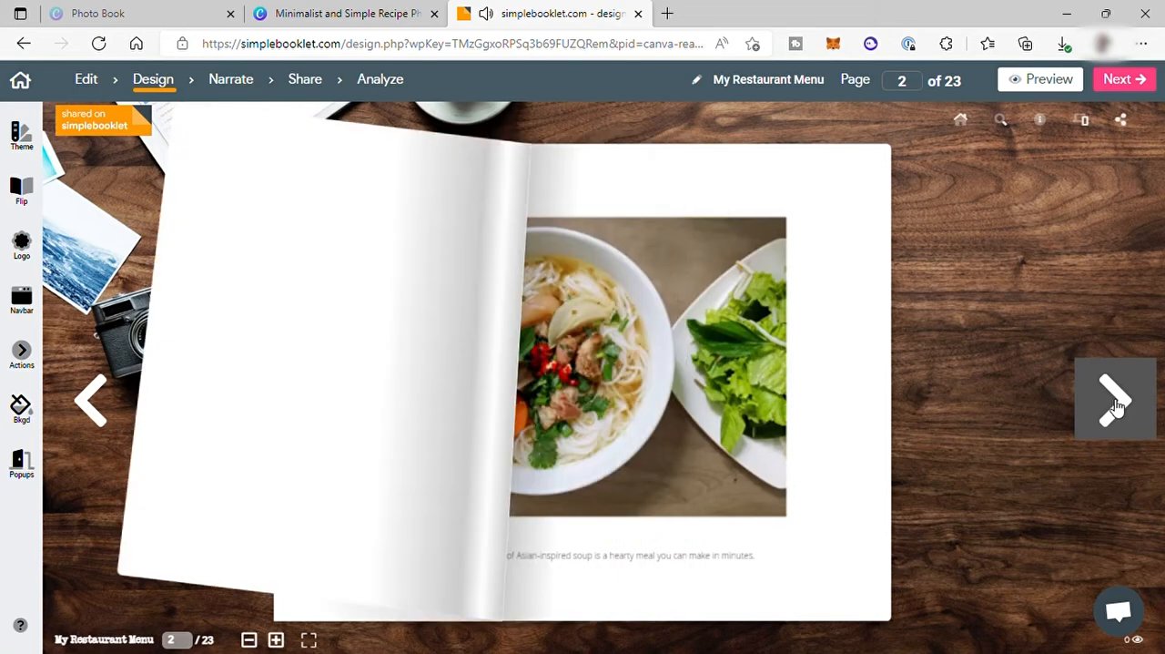
click(1115, 406)
click(1116, 407)
click(1116, 407)
click(1115, 407)
click(1116, 407)
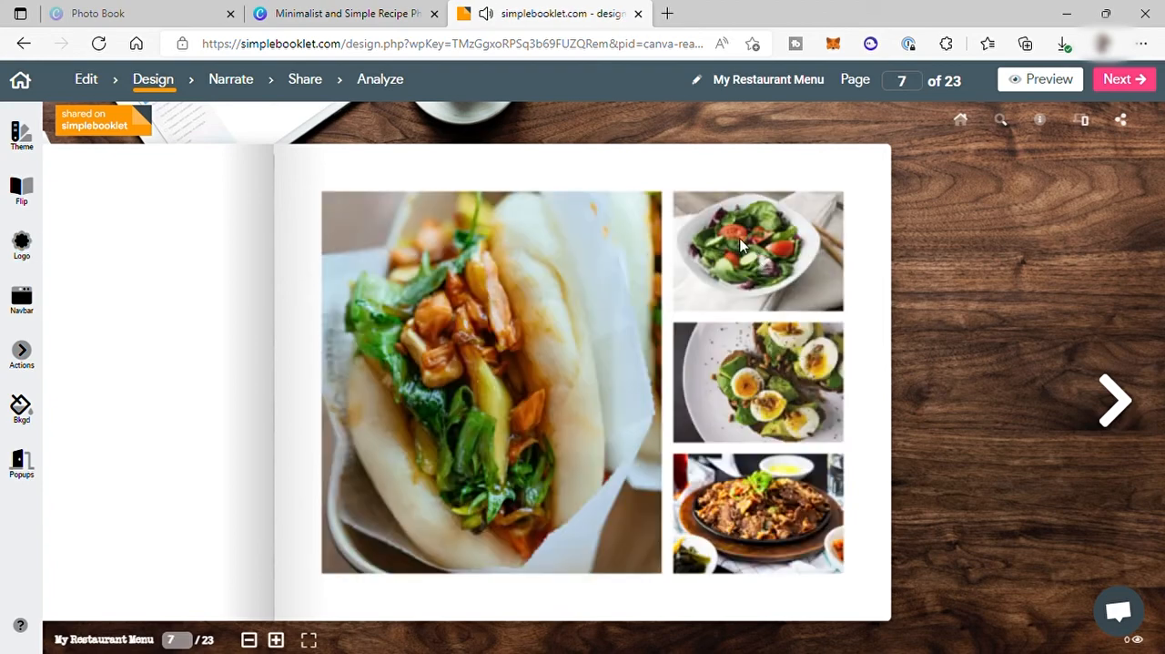
Proceed past the Narrate stage without adding narration, start sharing the booklet, and copy its web link.
click(1149, 84)
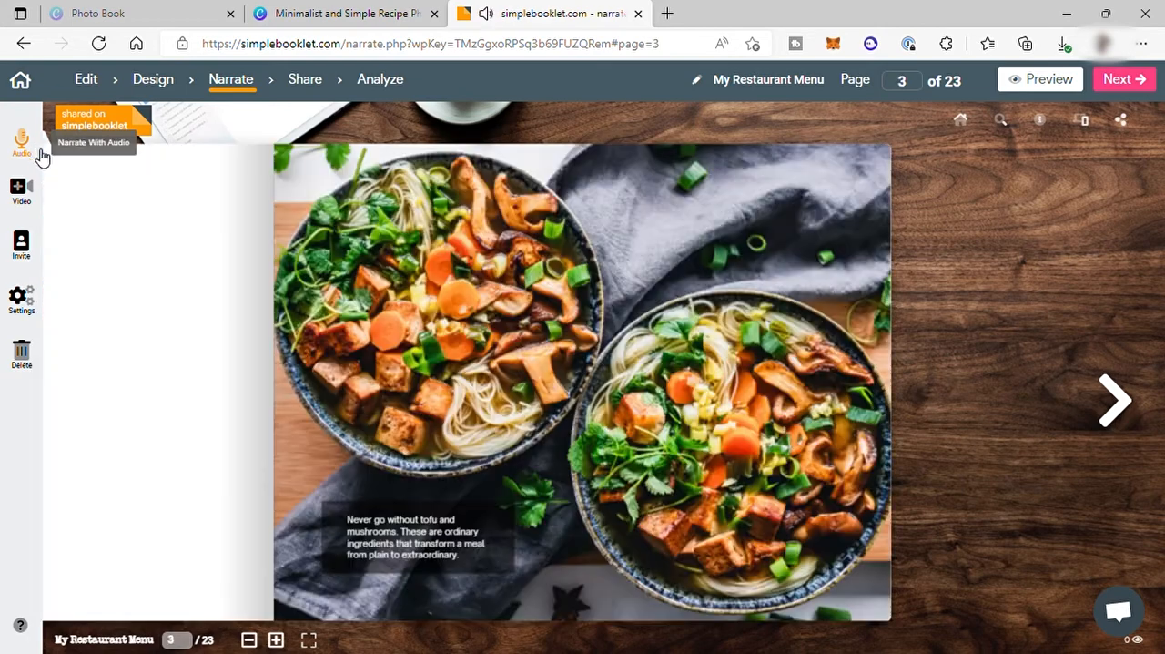
click(1142, 84)
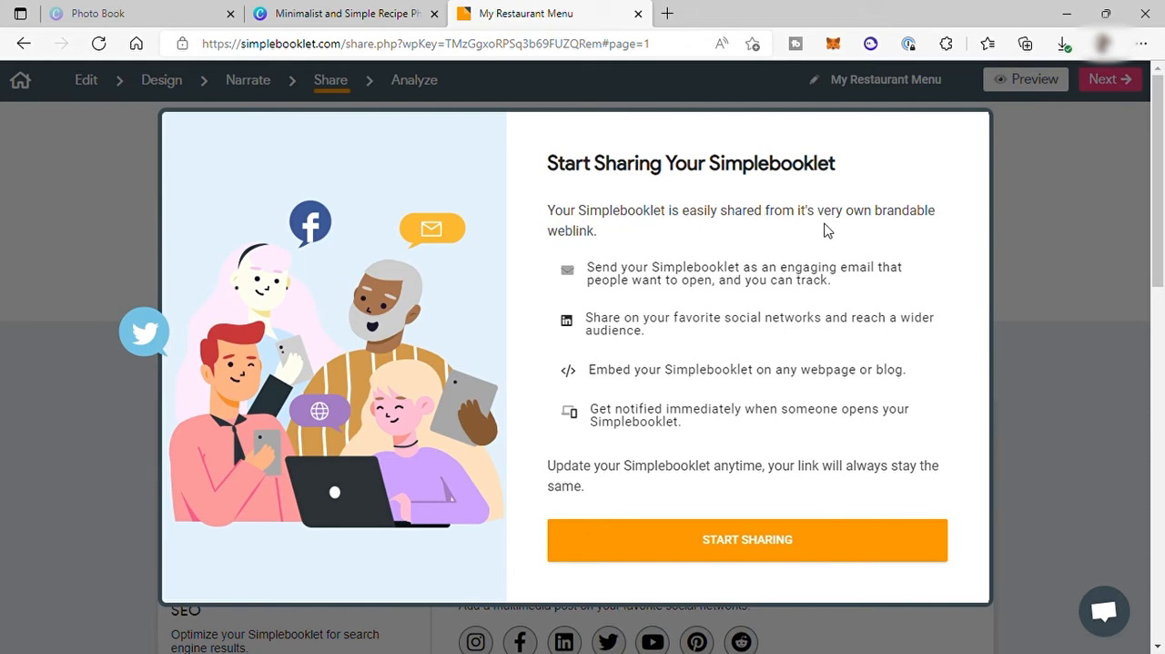
click(856, 541)
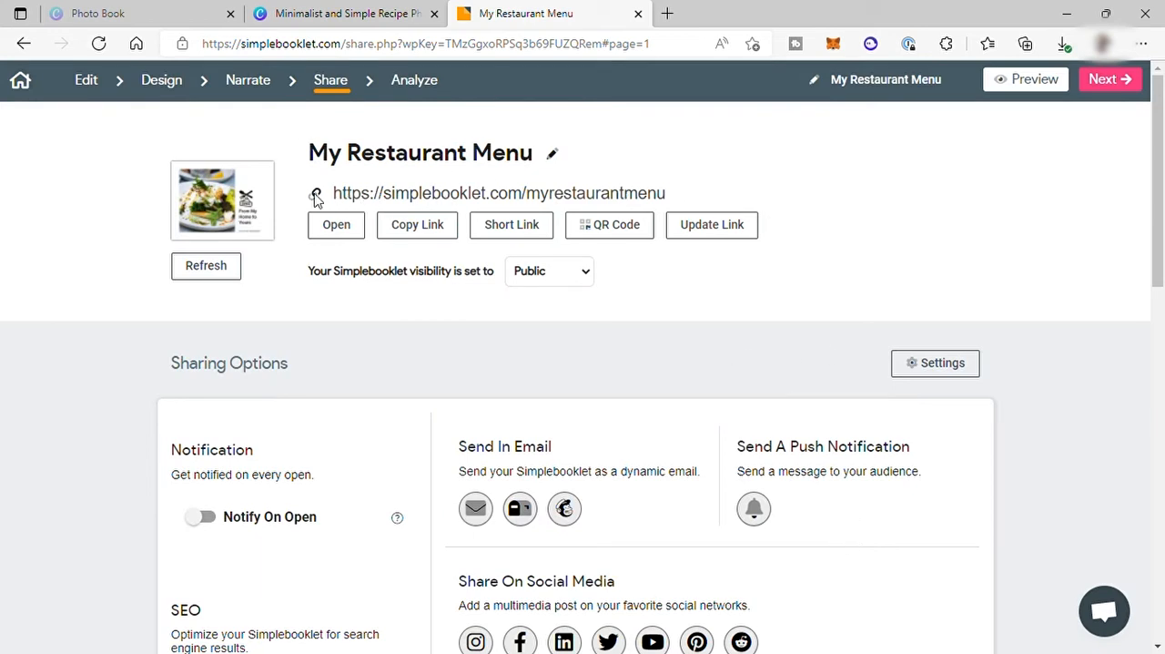
click(423, 231)
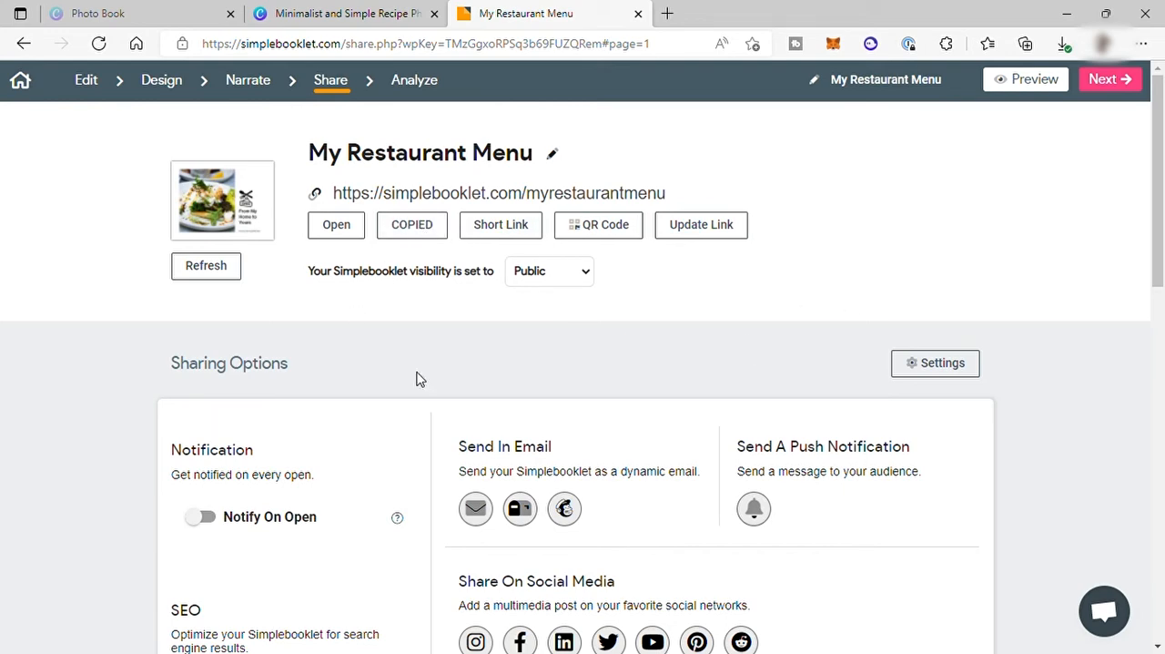
Review the booklet's email, social media, web page embedding, install and download options, and proceed to the next stage.
scroll(616, 422, down, 4)
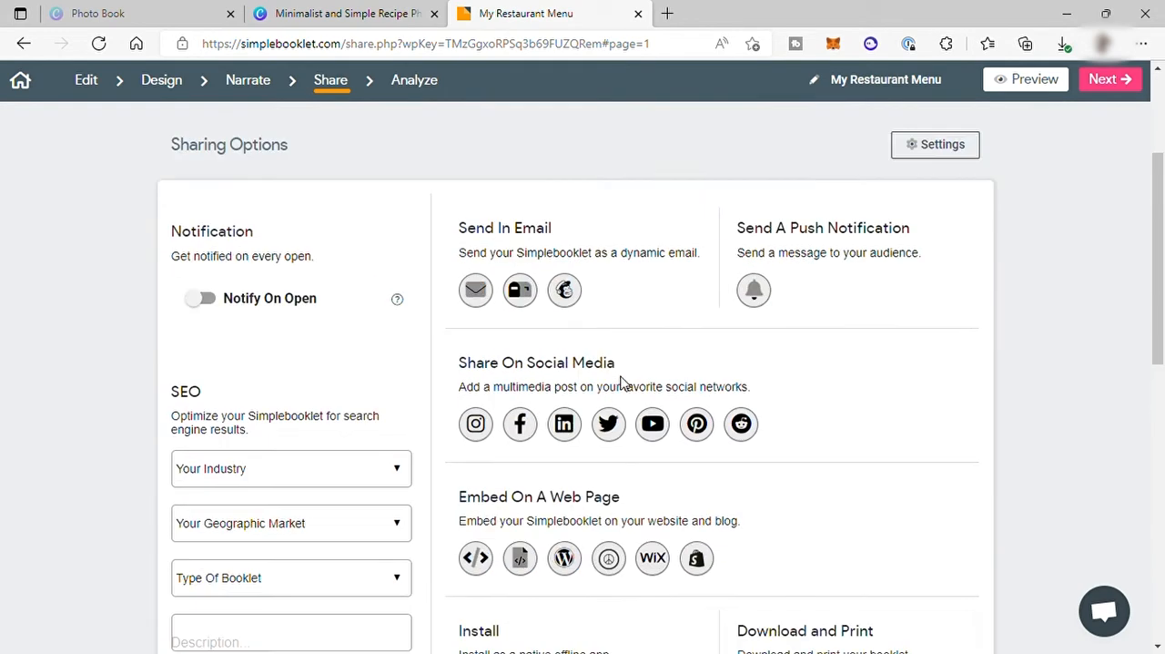
scroll(619, 382, up, 3)
scroll(471, 277, down, 1)
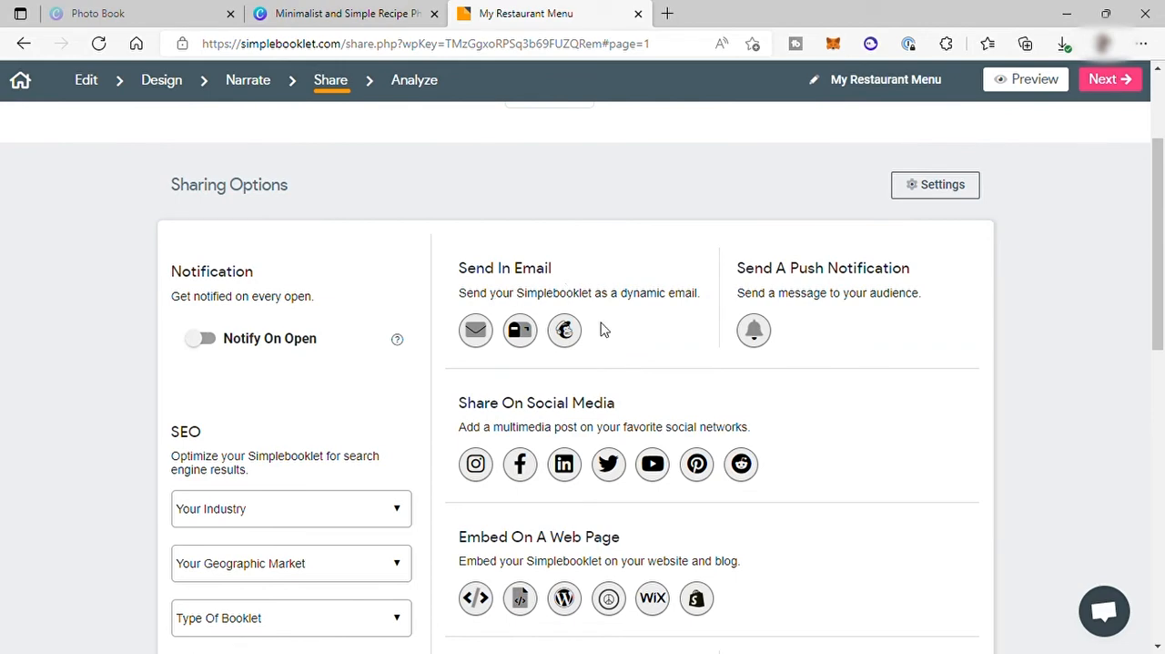
scroll(541, 432, down, 1)
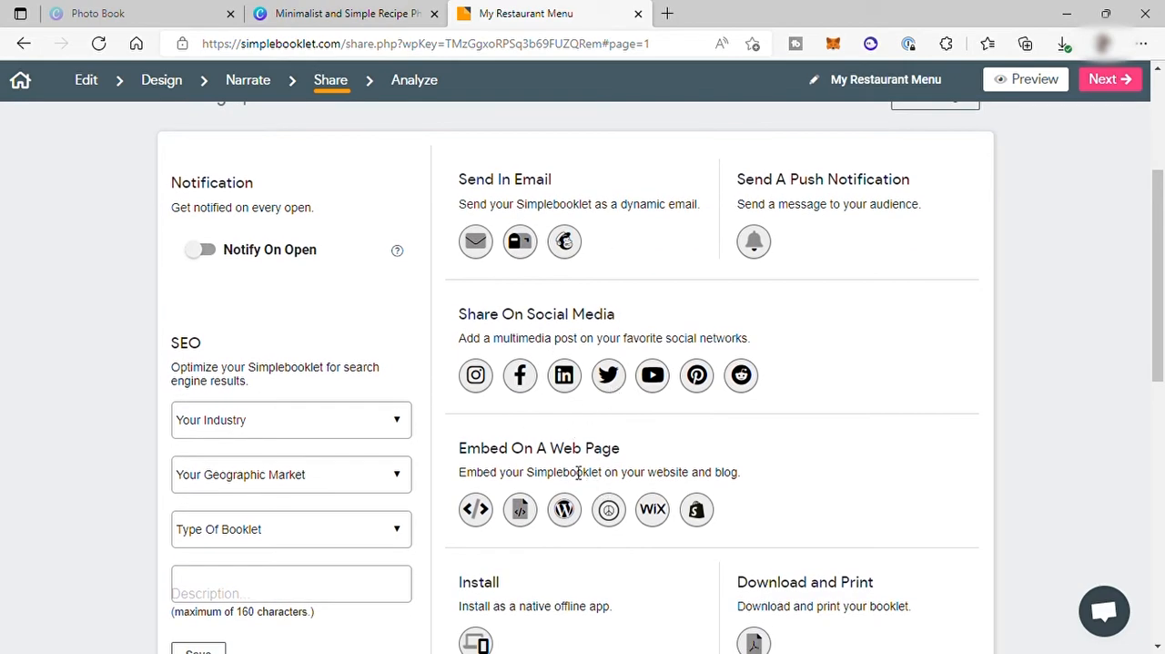
scroll(578, 451, down, 1)
scroll(606, 429, up, 4)
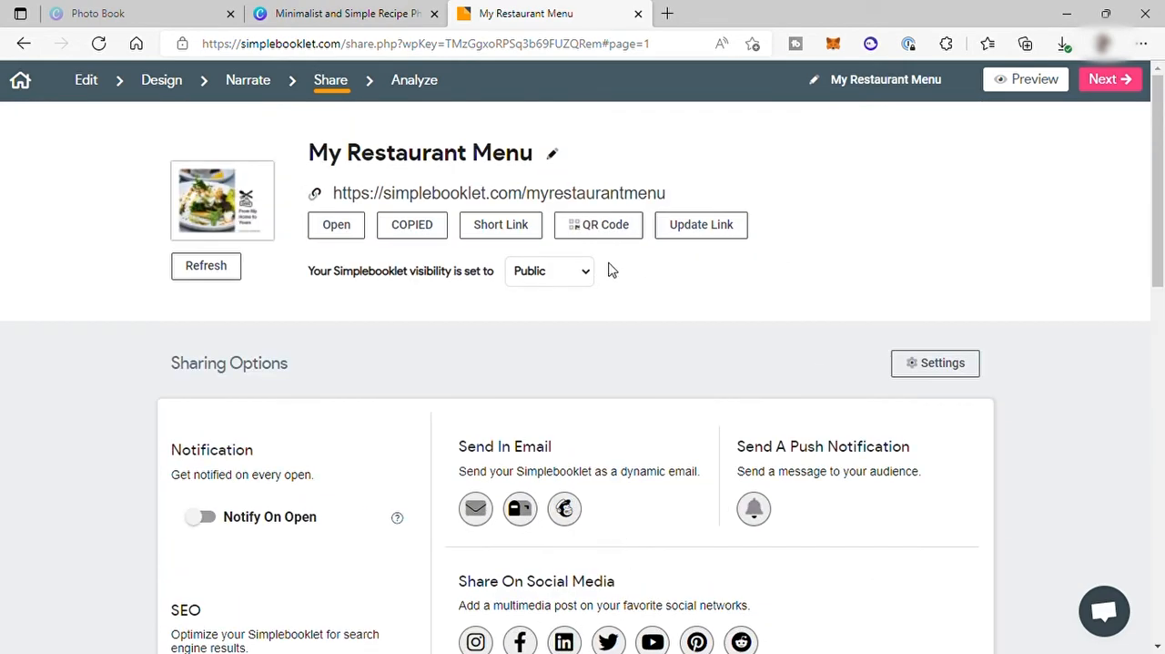
click(1145, 84)
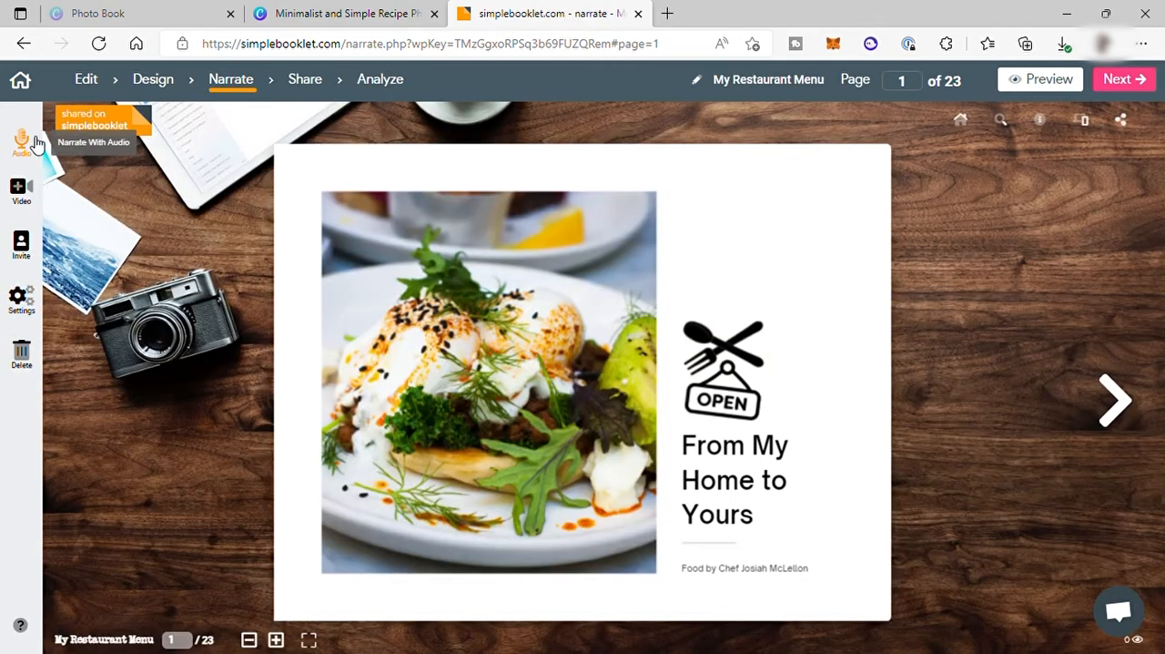
Turn forward through the first pages of the booklet in the Narrate stage.
click(1102, 422)
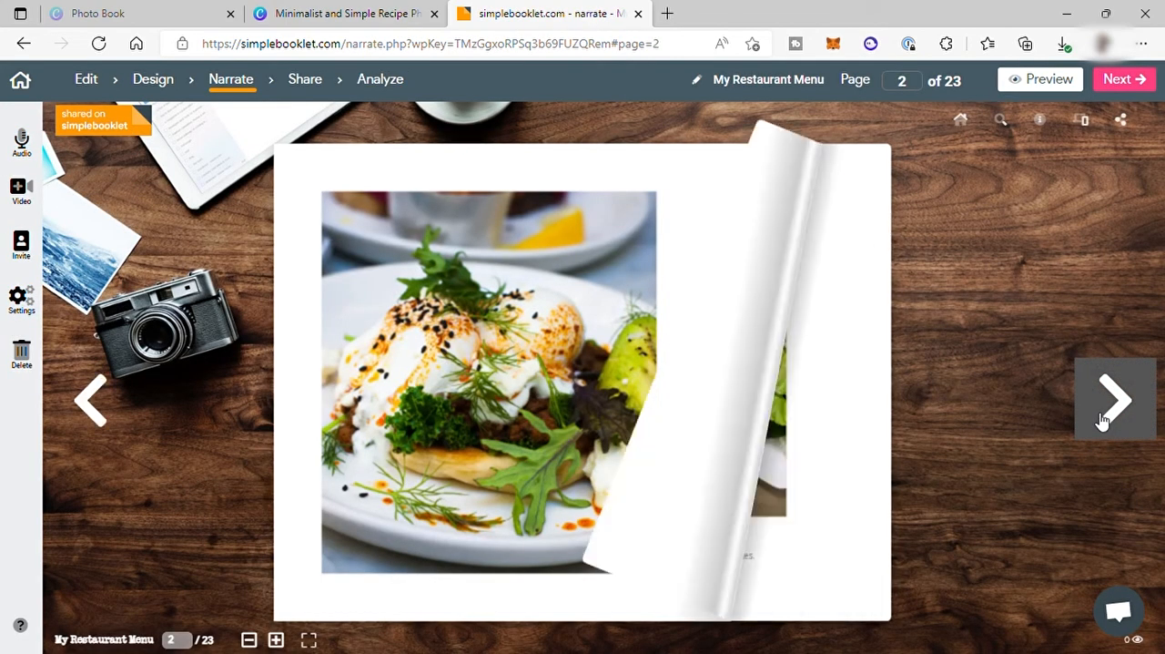
click(1102, 421)
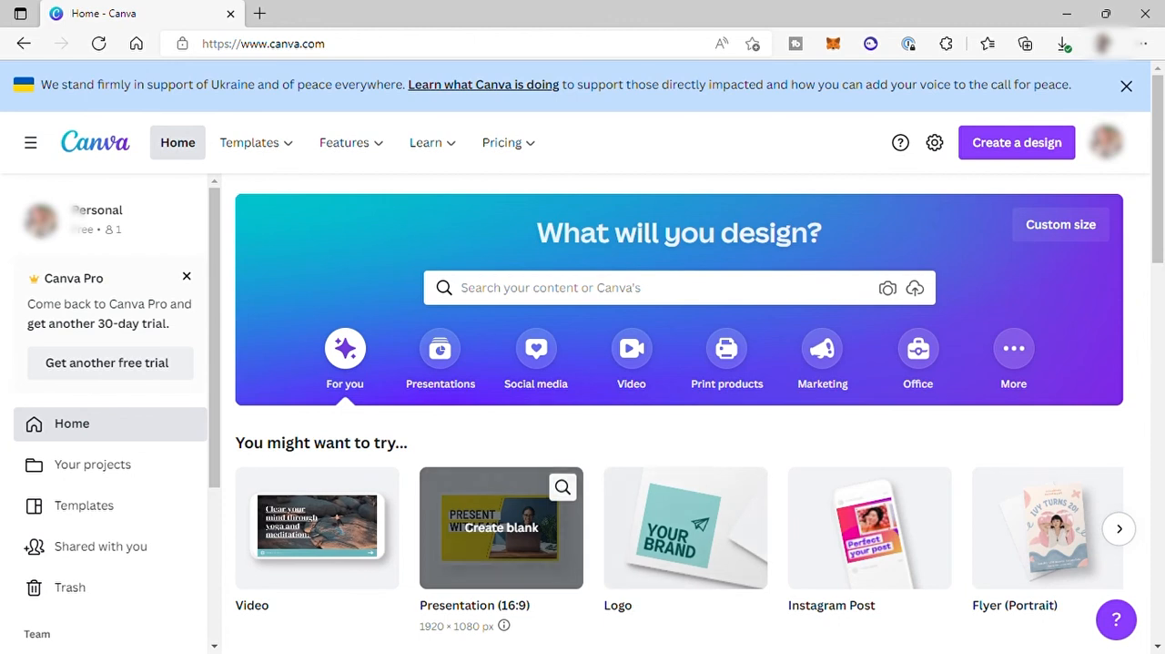
click(863, 644)
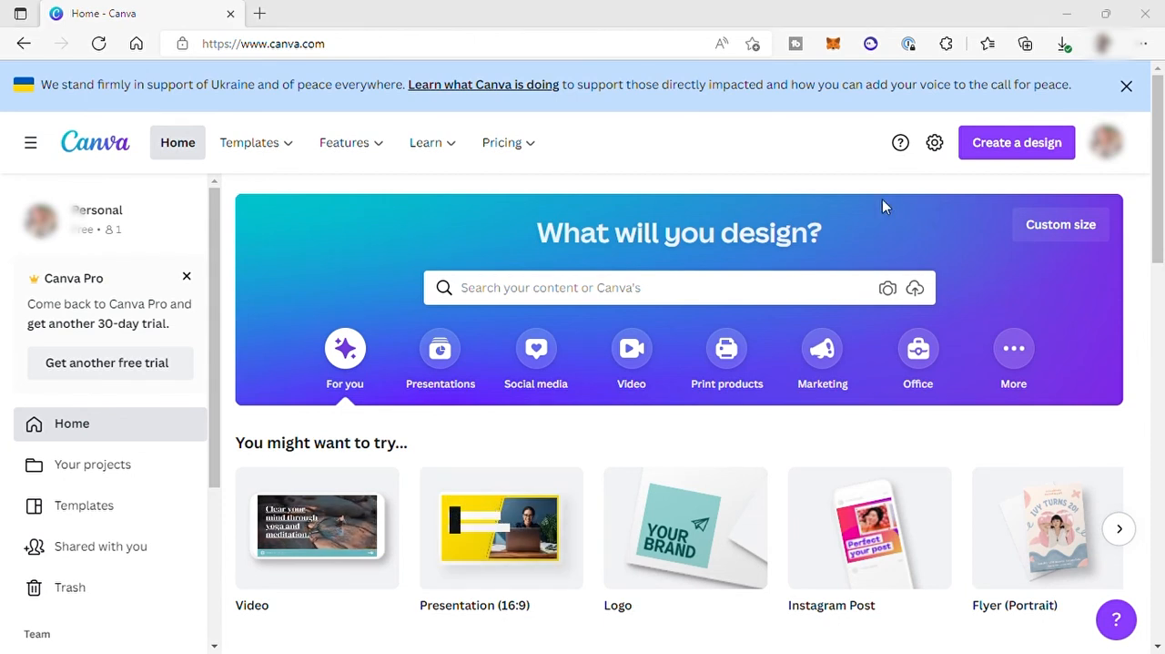